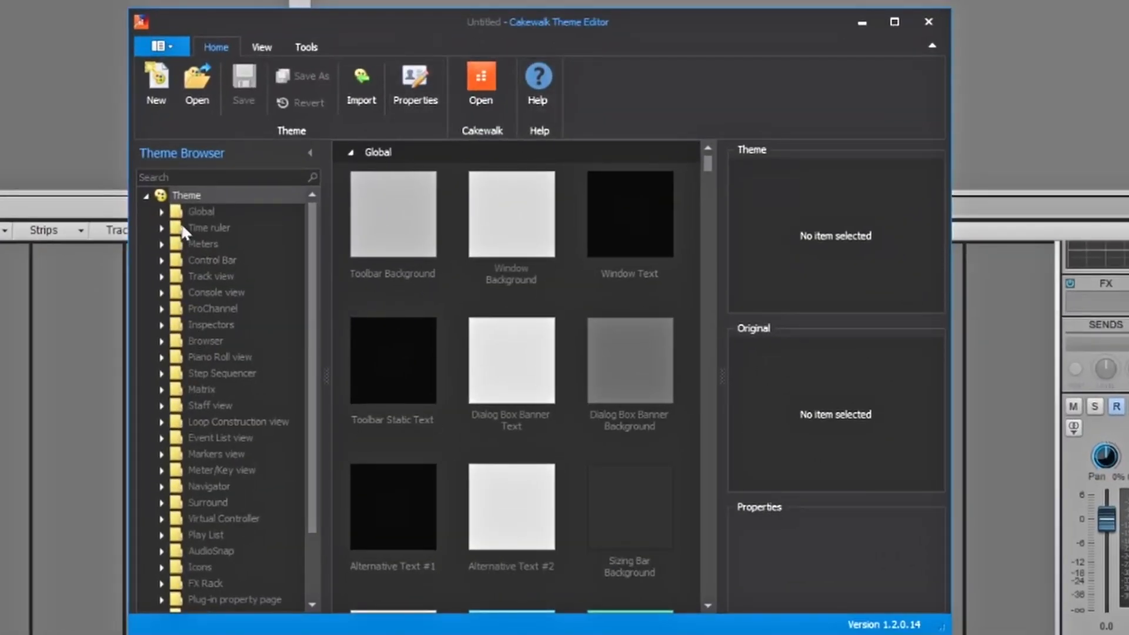
Look through the Global theme elements, from the background and text colours down to the menus section
mouse_move(499, 349)
scroll(497, 353, "down", 15)
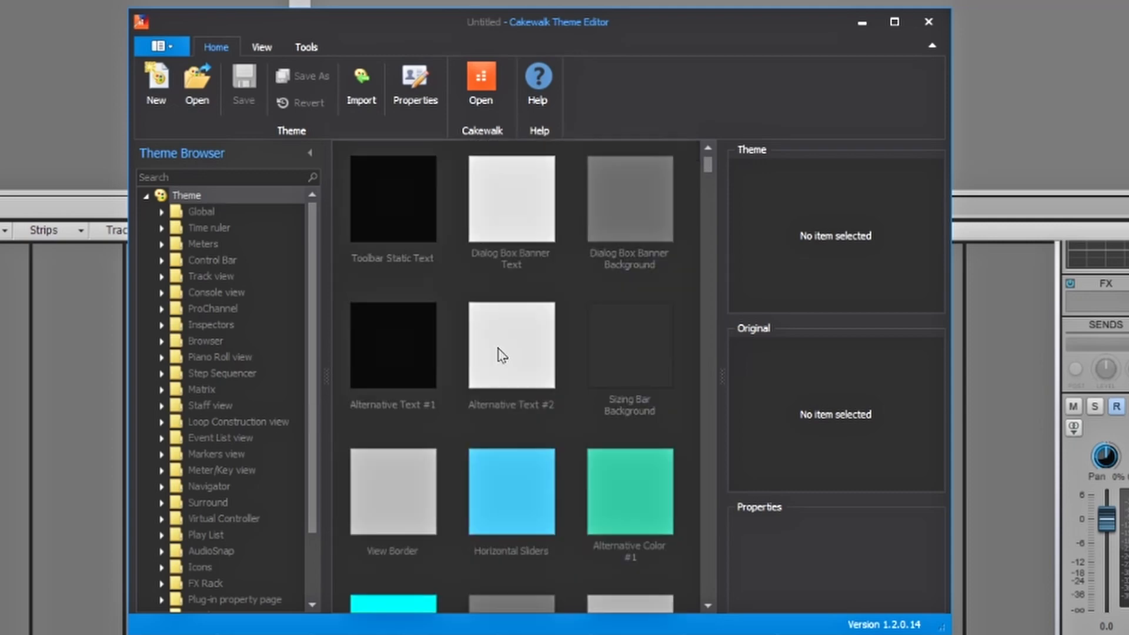
scroll(555, 312, "down", 15)
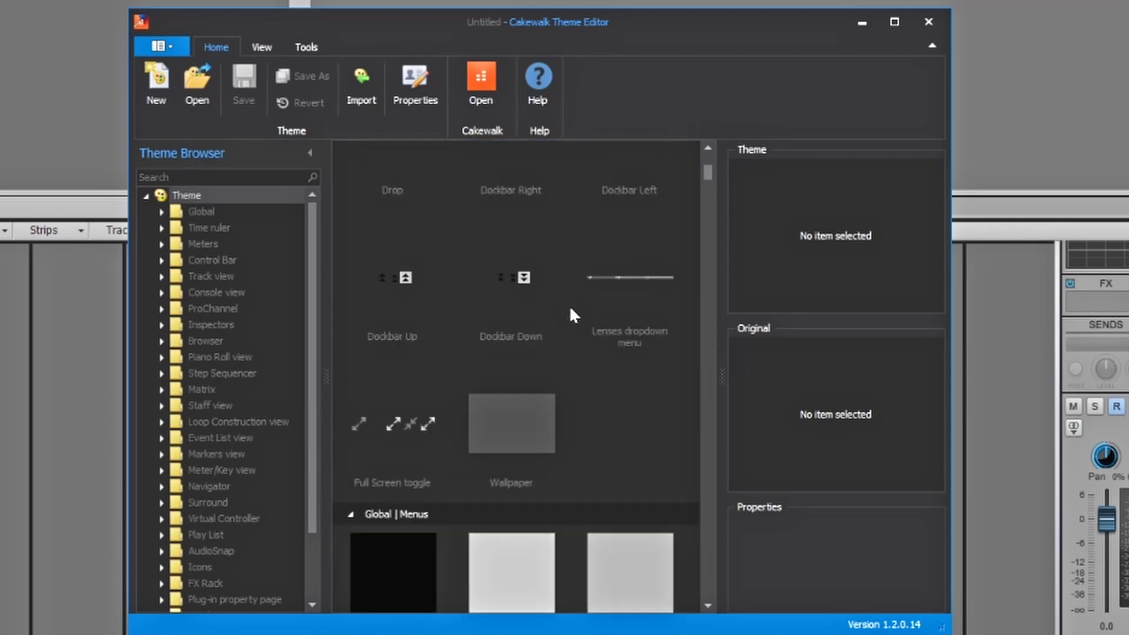
scroll(579, 316, "down", 15)
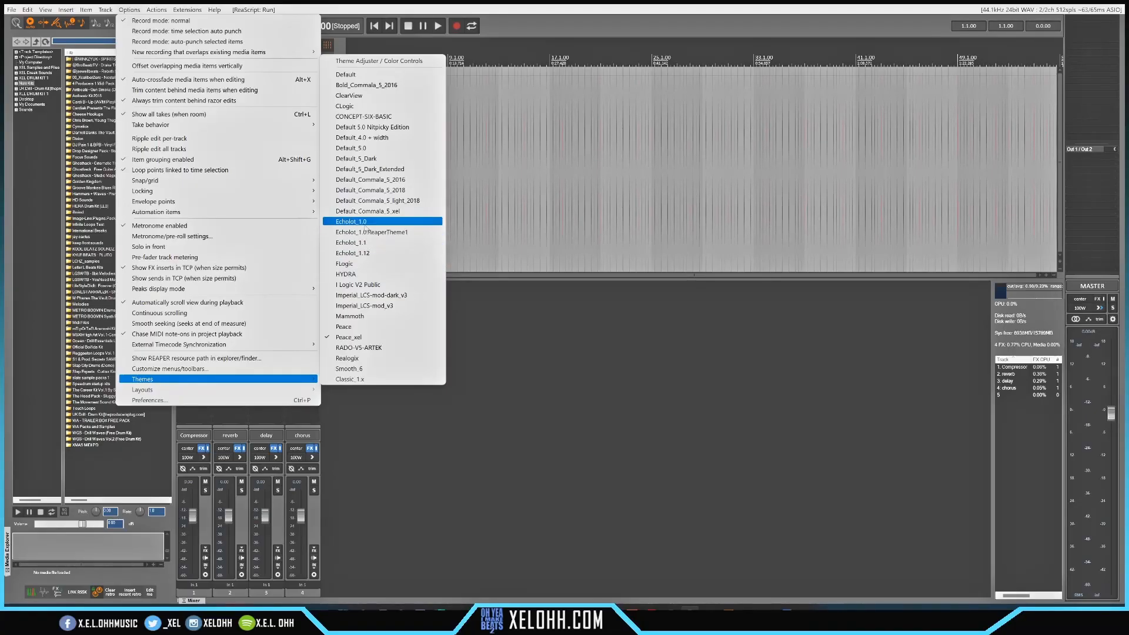
Switch to REAPER and try the Echolot_1.12 theme
left_click(354, 254)
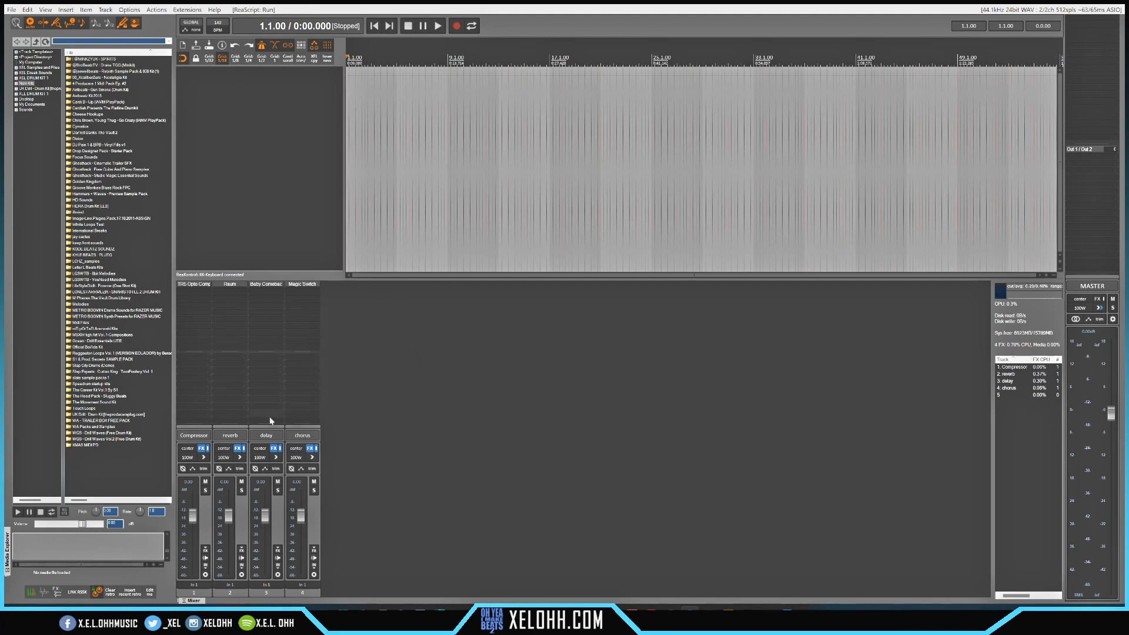
Add a new track in the REAPER mixer and insert the MixBox effect on it
double_click(401, 436)
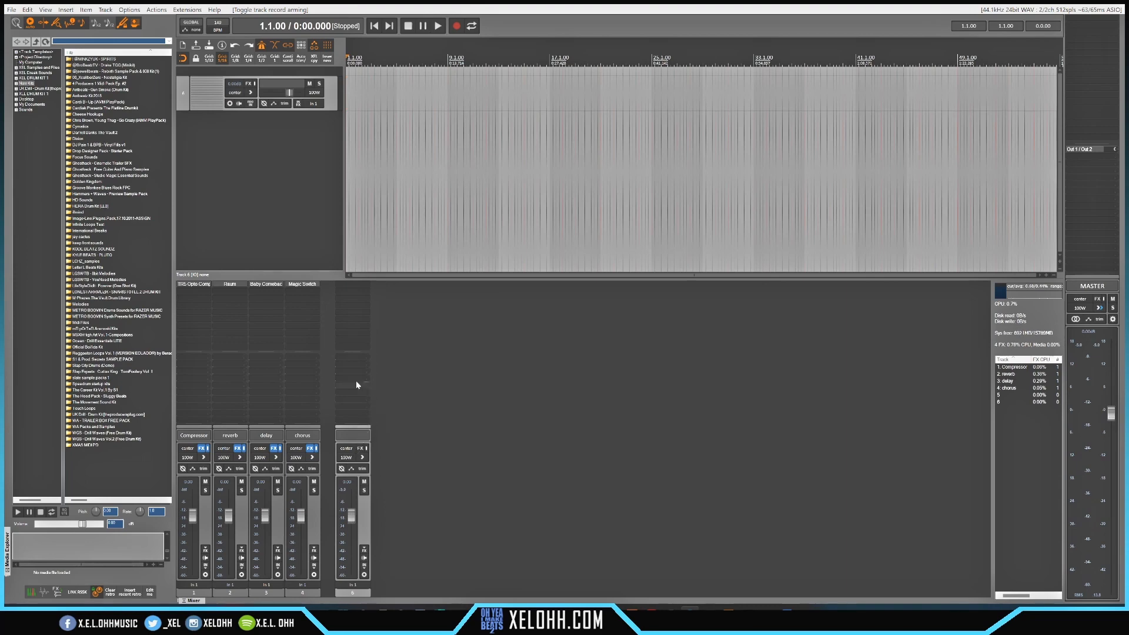
right_click(349, 286)
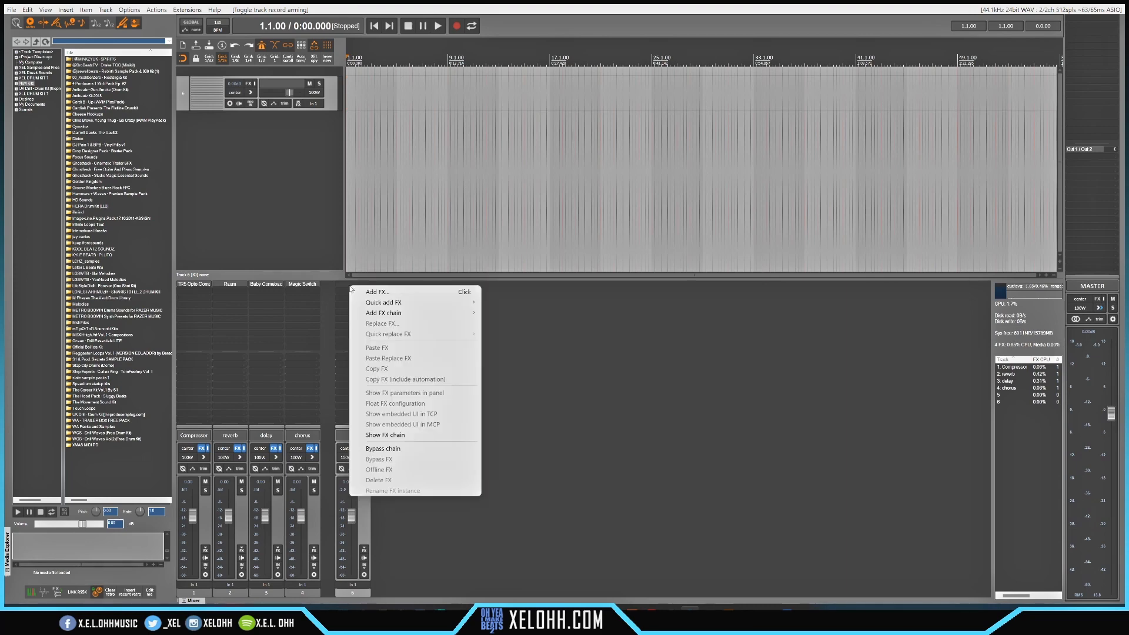
left_click(478, 312)
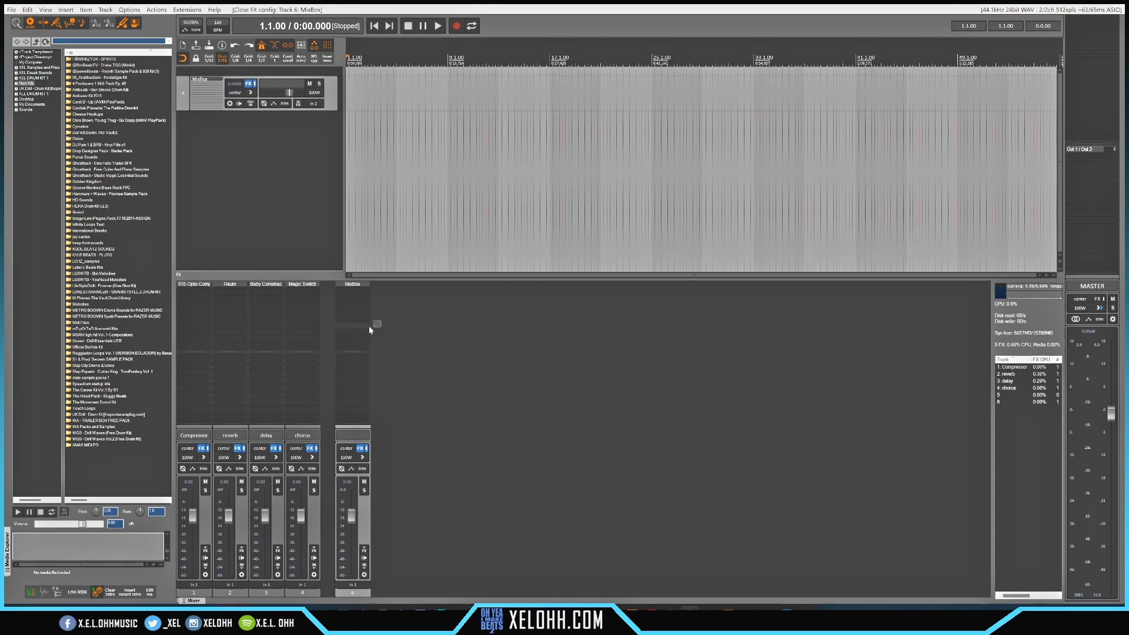
Add another mixer track and route a send from it to the MixBox track
double_click(429, 467)
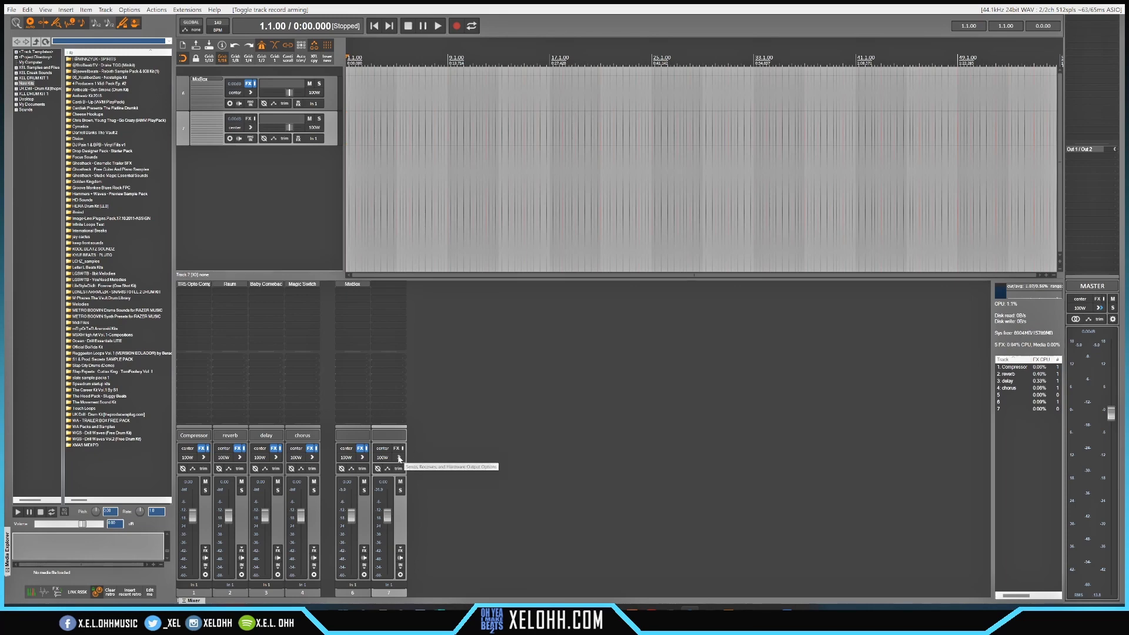
left_click(386, 362)
left_click_drag(386, 362, 349, 573)
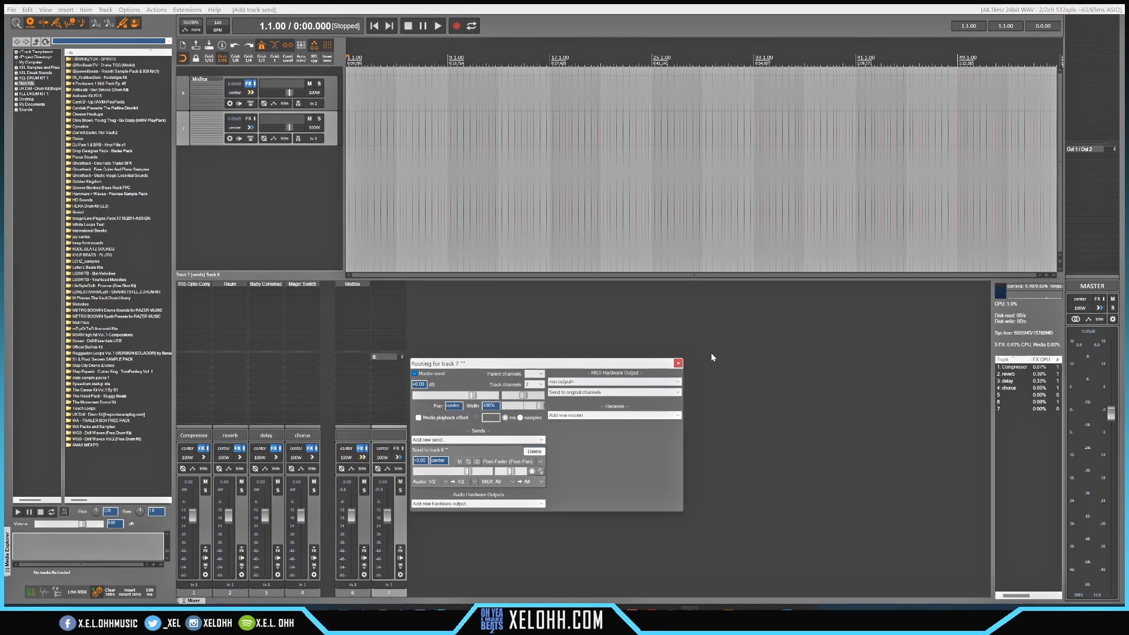
left_click(677, 363)
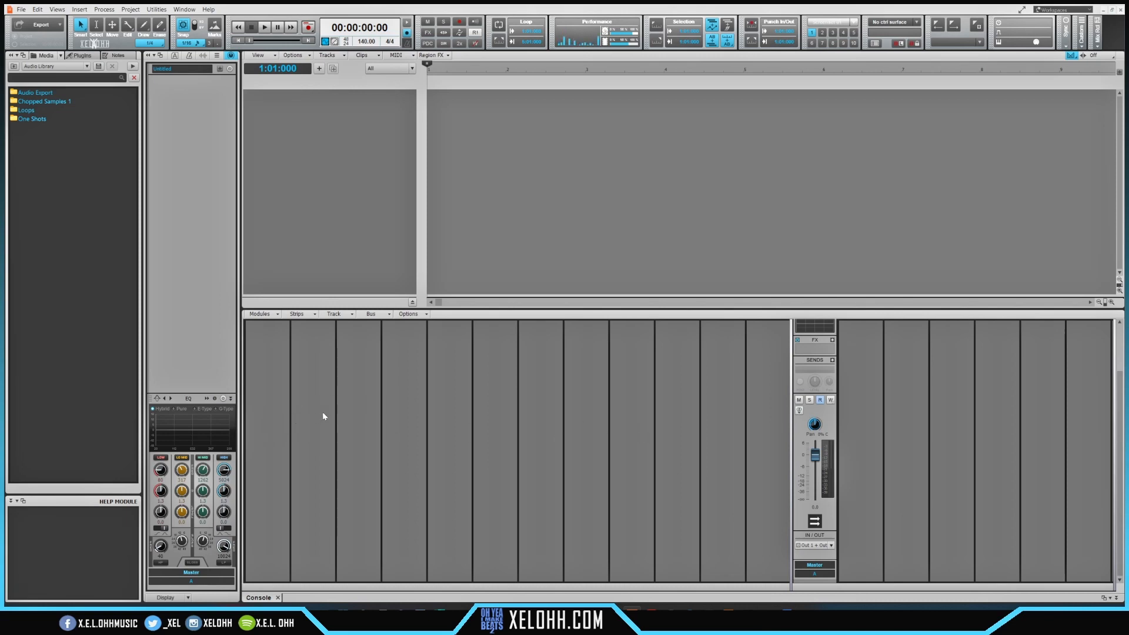
Switch to Cakewalk and insert an audio track in the empty project
right_click(325, 113)
left_click(358, 135)
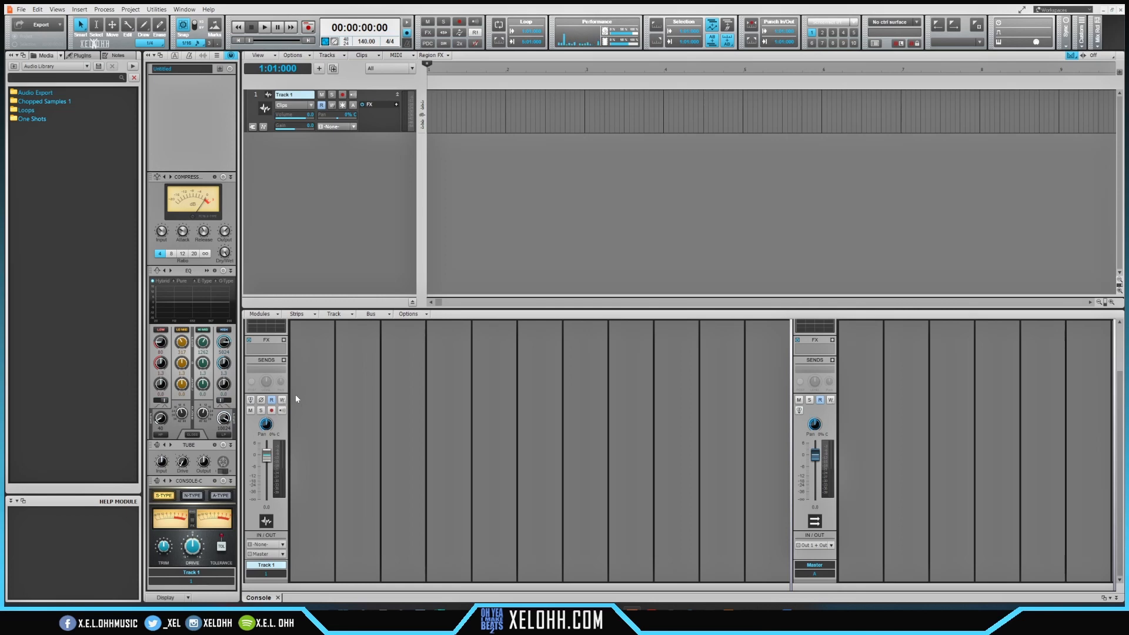
Expand the console to full height and briefly reveal the hardware output strip beside the buses
key("shift+d")
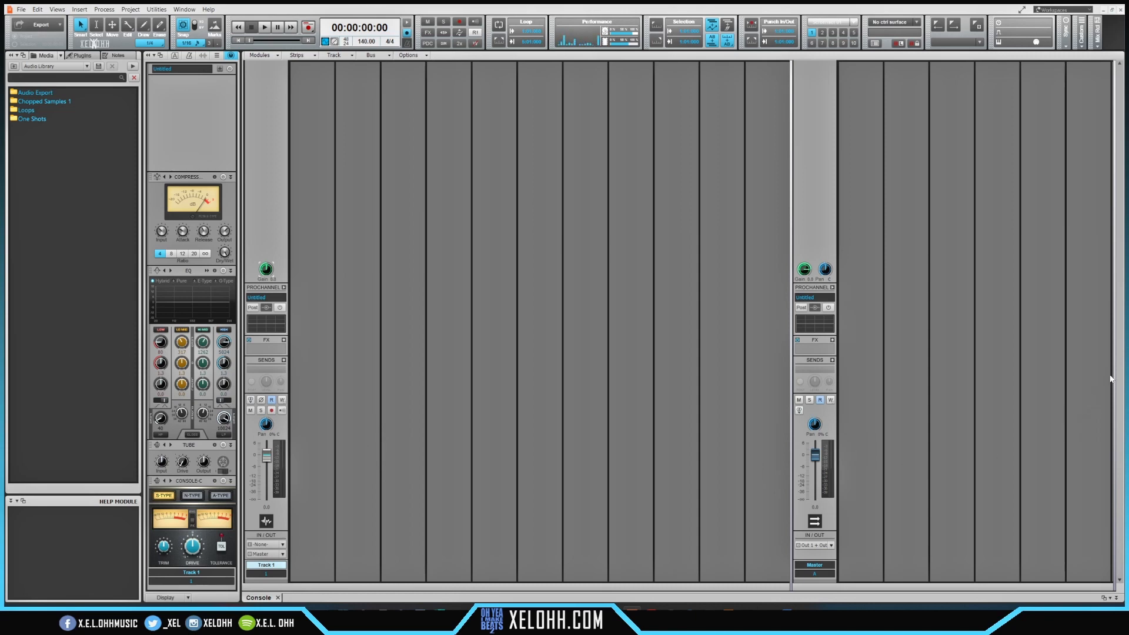
left_click_drag(1113, 372, 1046, 362)
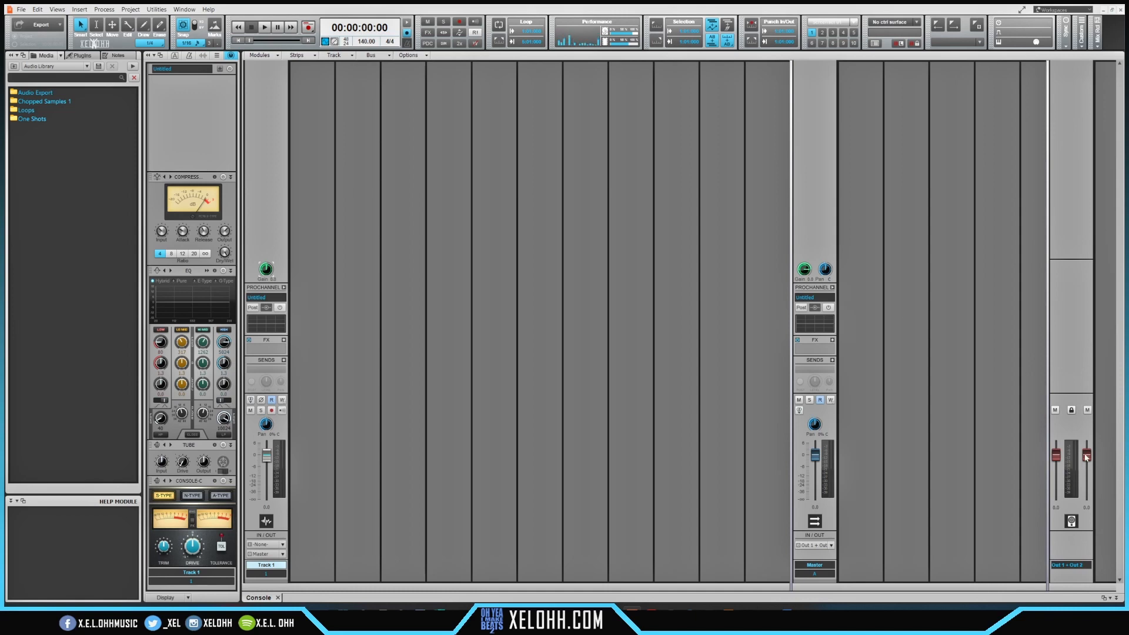
left_click_drag(1046, 401, 1118, 400)
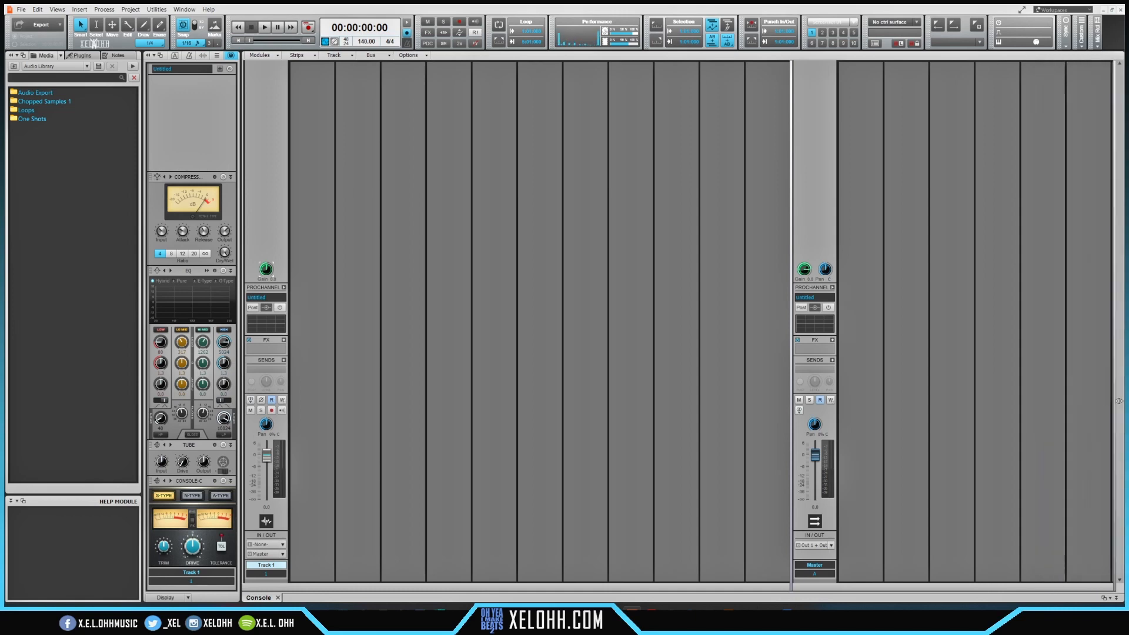
Insert a stereo bus beside the Master bus and restore the track view above the console
right_click(853, 375)
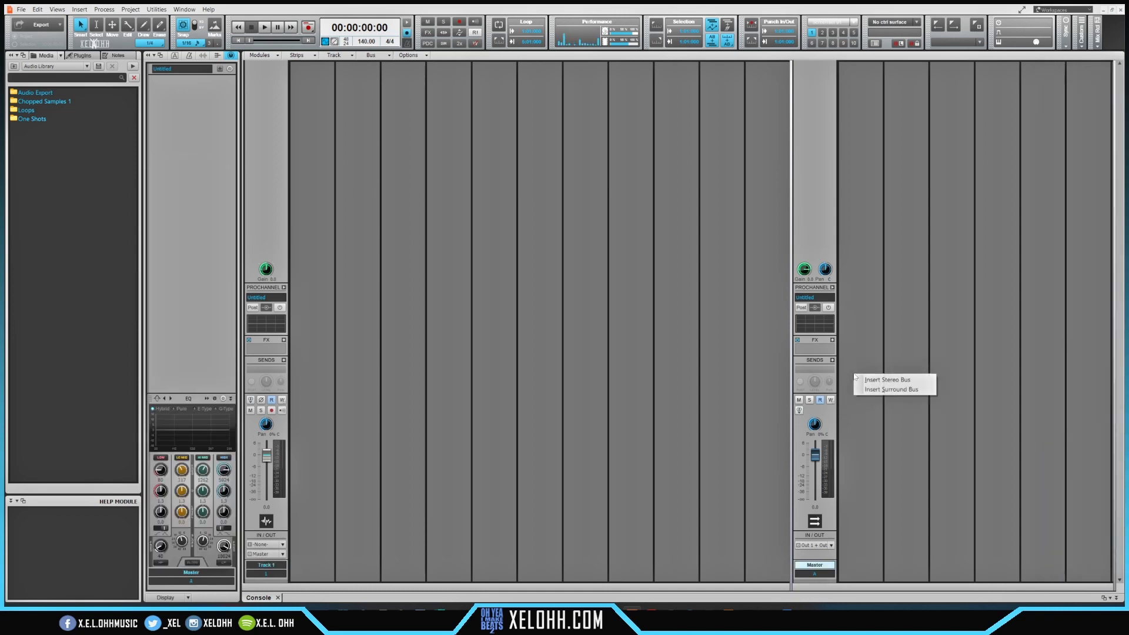
left_click(883, 380)
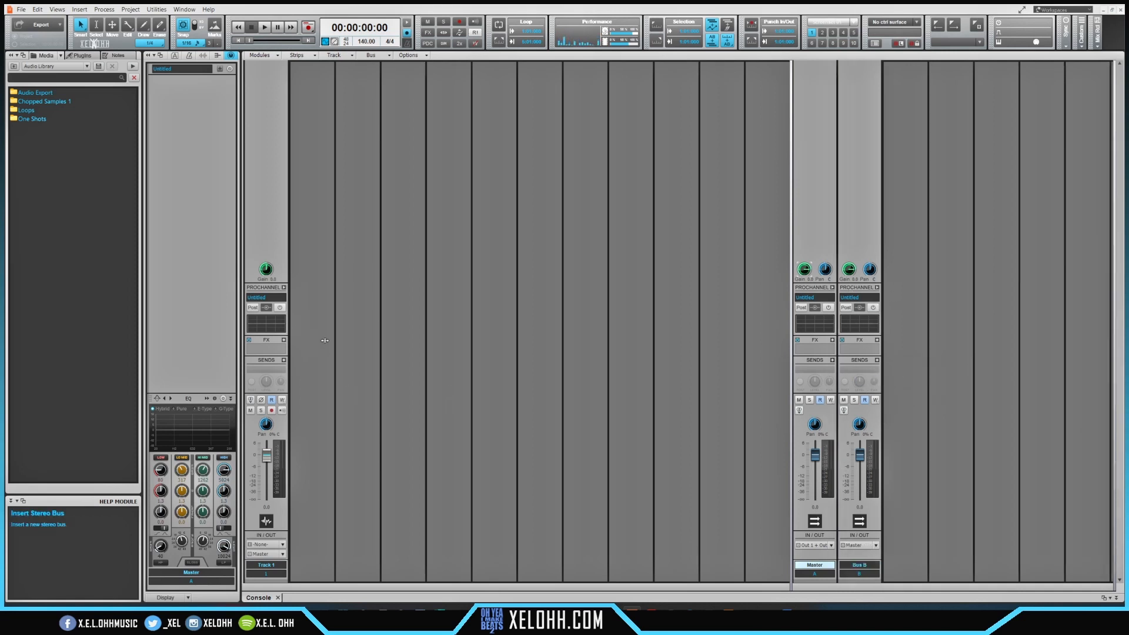
key("alt+1")
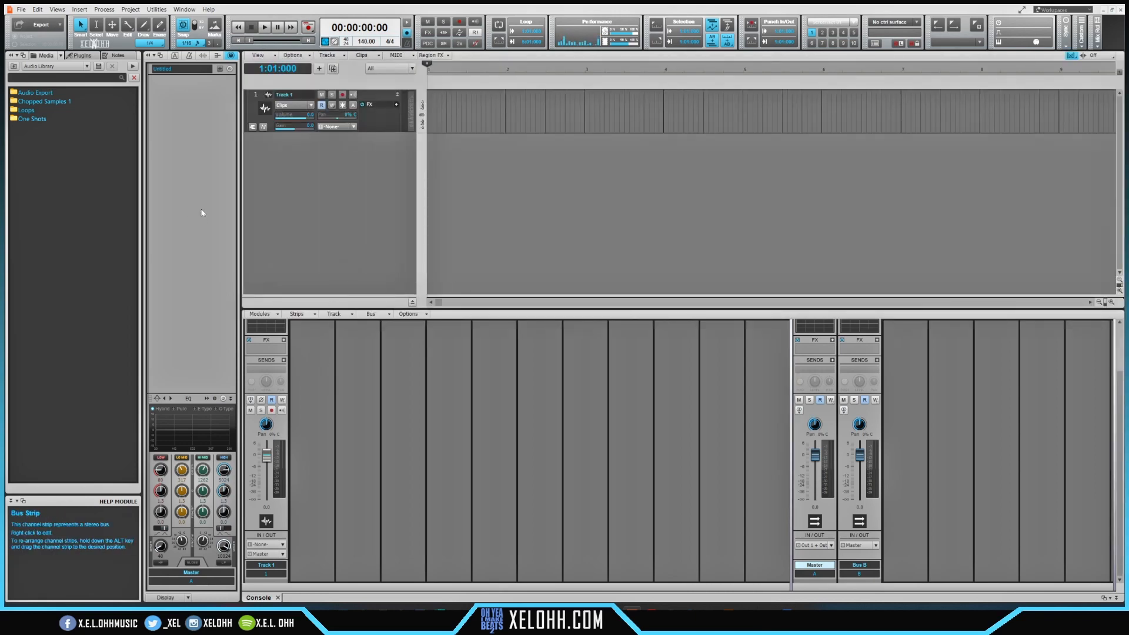
Show and hide Track 1's ProChannel in the expanded console, then display it in the Inspector
left_click(282, 426)
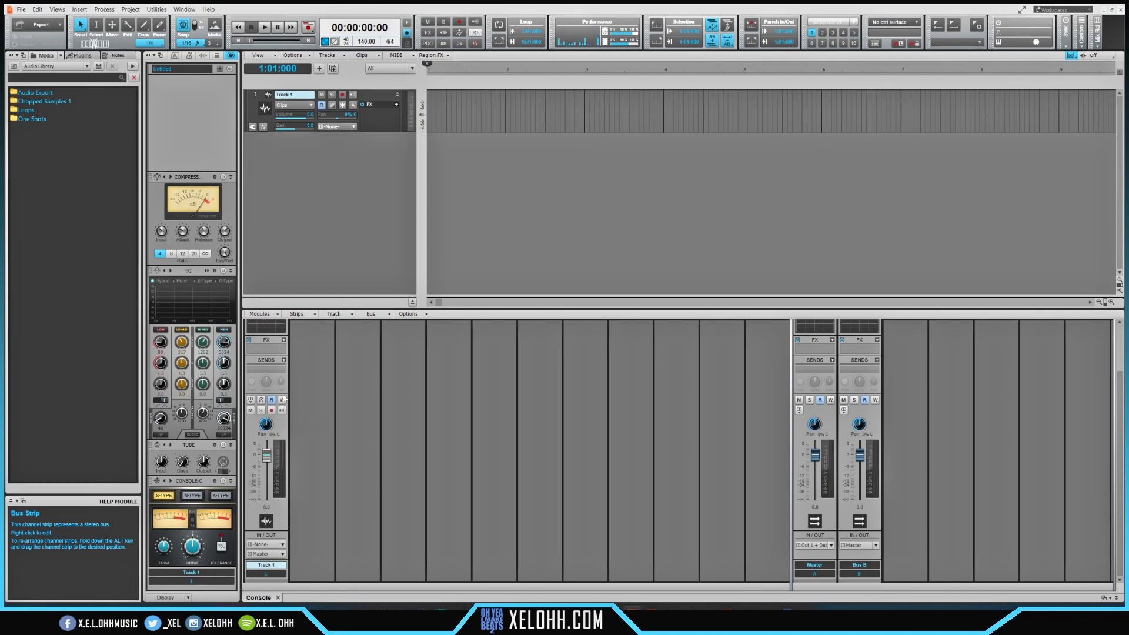
key("shift+d")
left_click(284, 288)
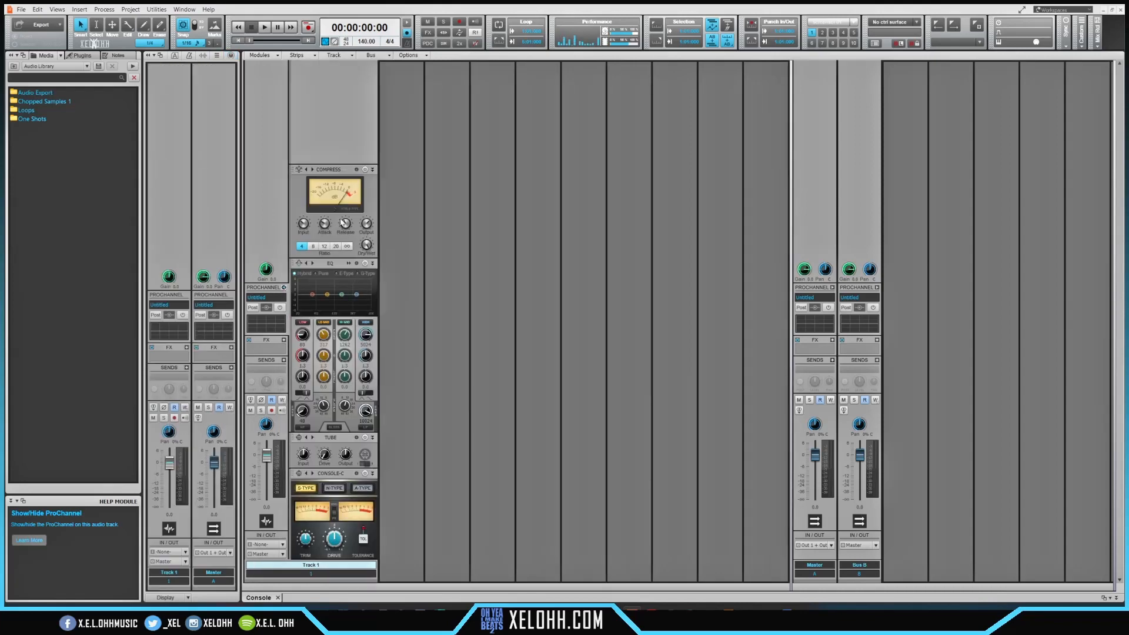
left_click(285, 288)
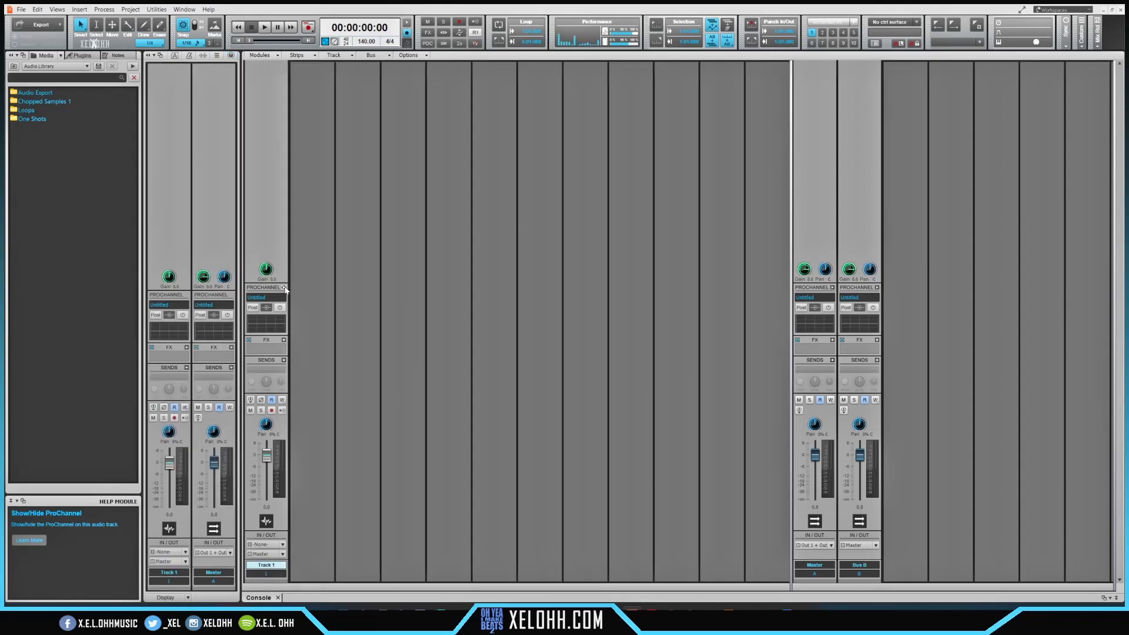
left_click(230, 56)
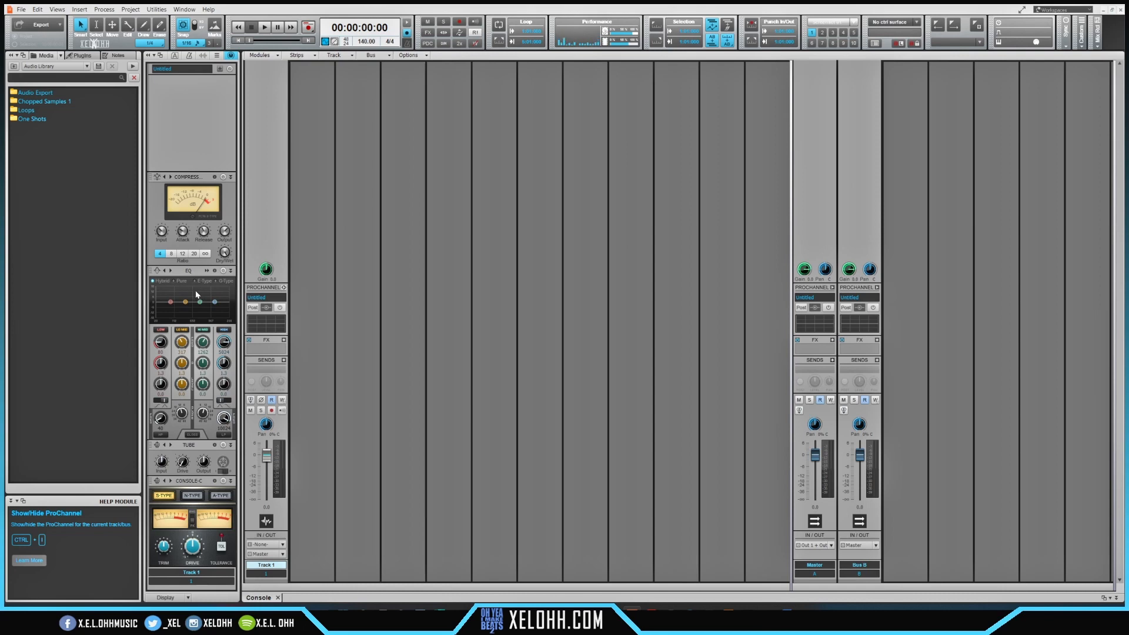
View Track 1's QuadCurve Equalizer in its own window and try the N-Type console emulator model
double_click(192, 290)
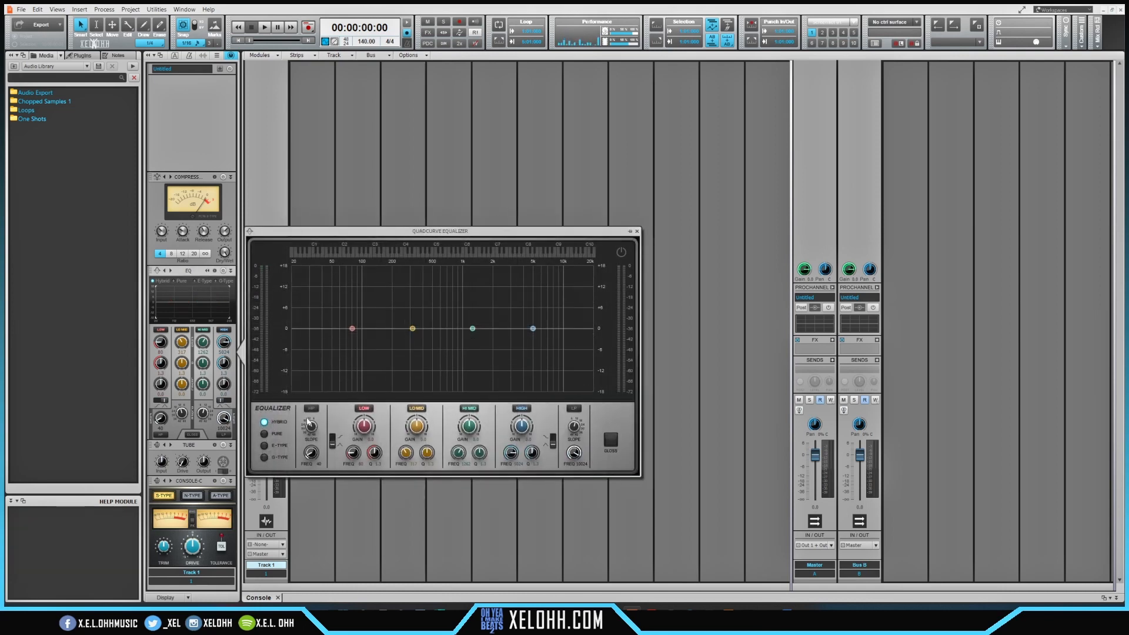
left_click(637, 231)
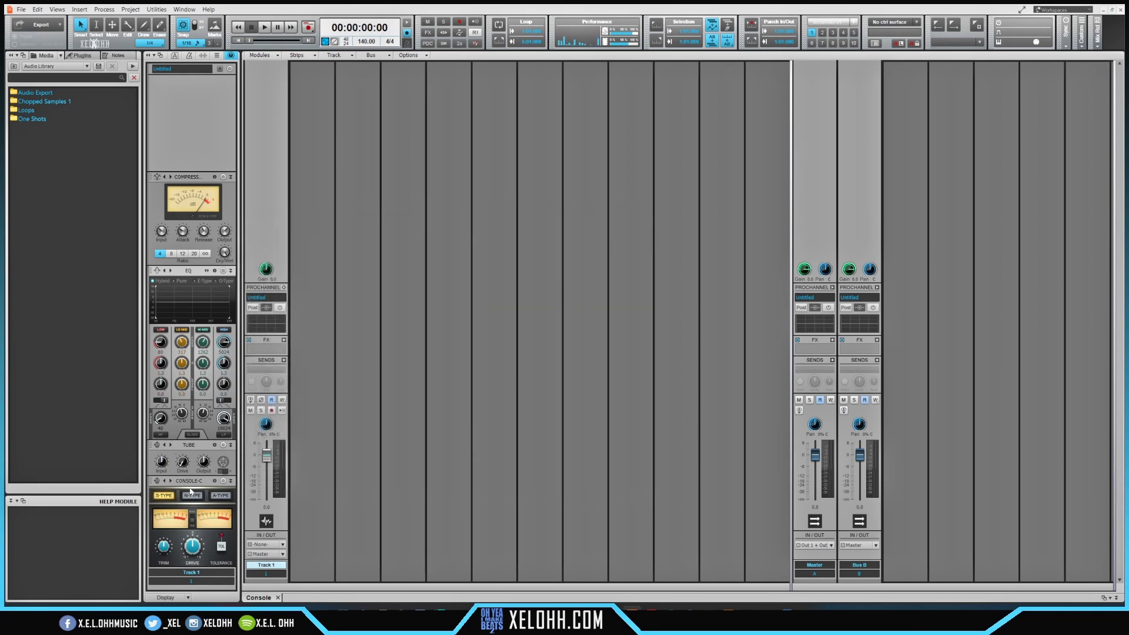
left_click(191, 495)
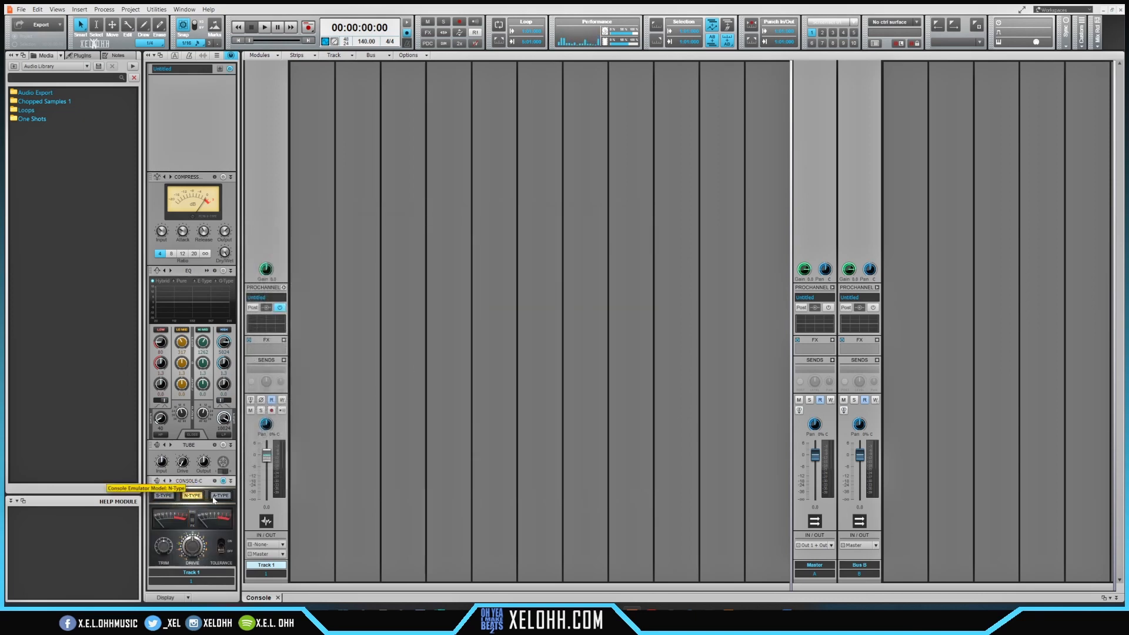
Try to insert an FX Chain module into Track 1's ProChannel
right_click(195, 448)
mouse_move(227, 453)
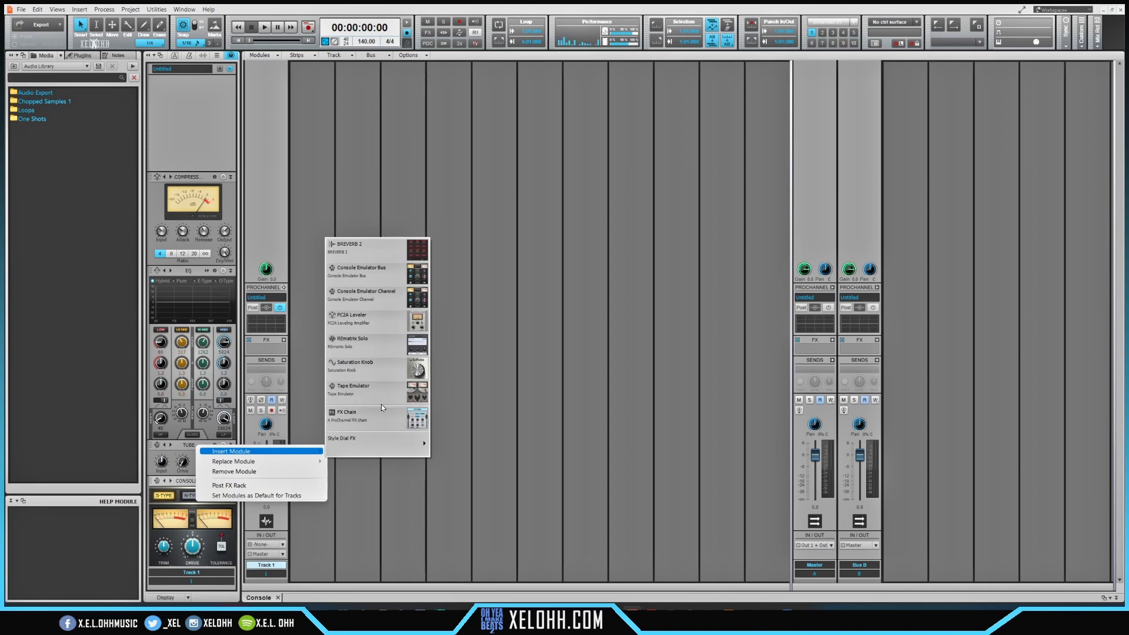
left_click(382, 411)
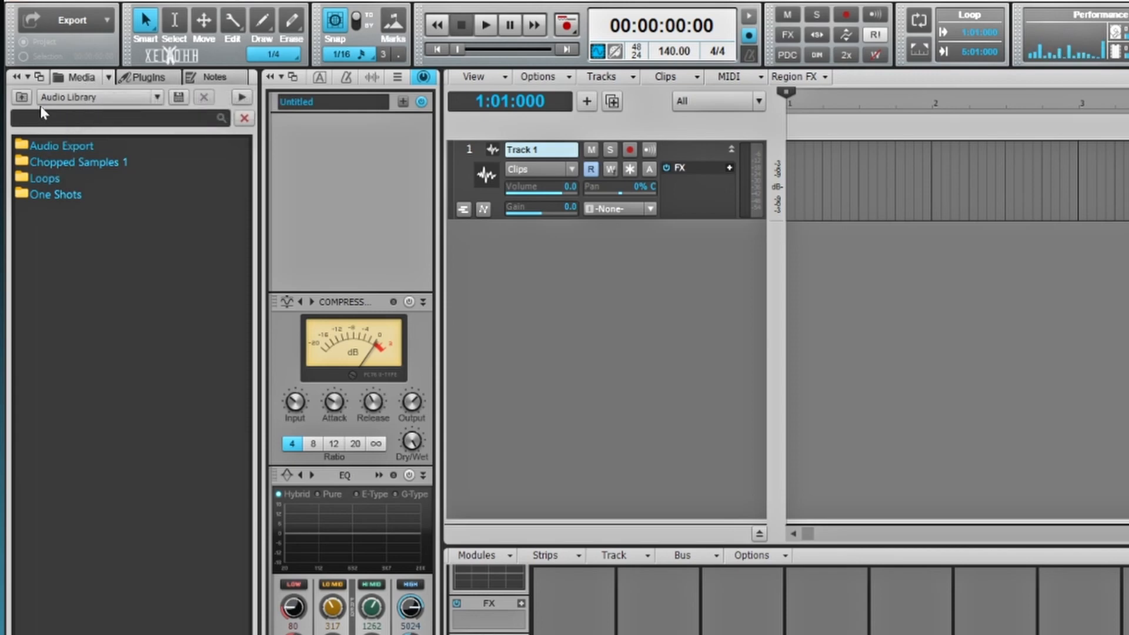
Set the media browser to the New Kits location and look through its sample pack folders
left_click(157, 100)
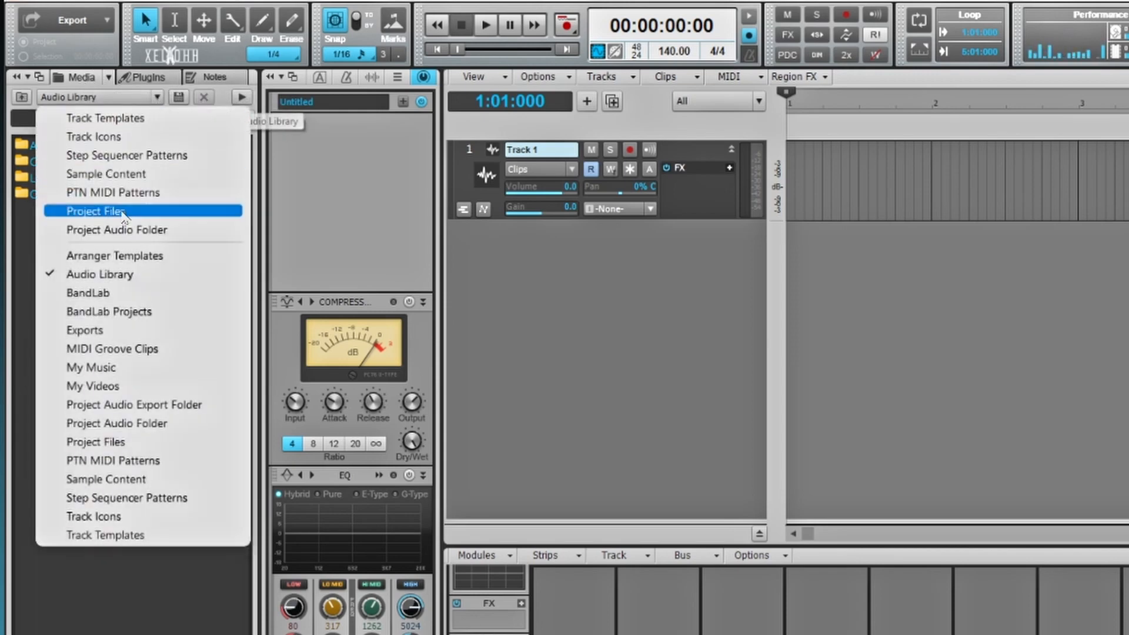
left_click(110, 371)
scroll(176, 246, "down", 10)
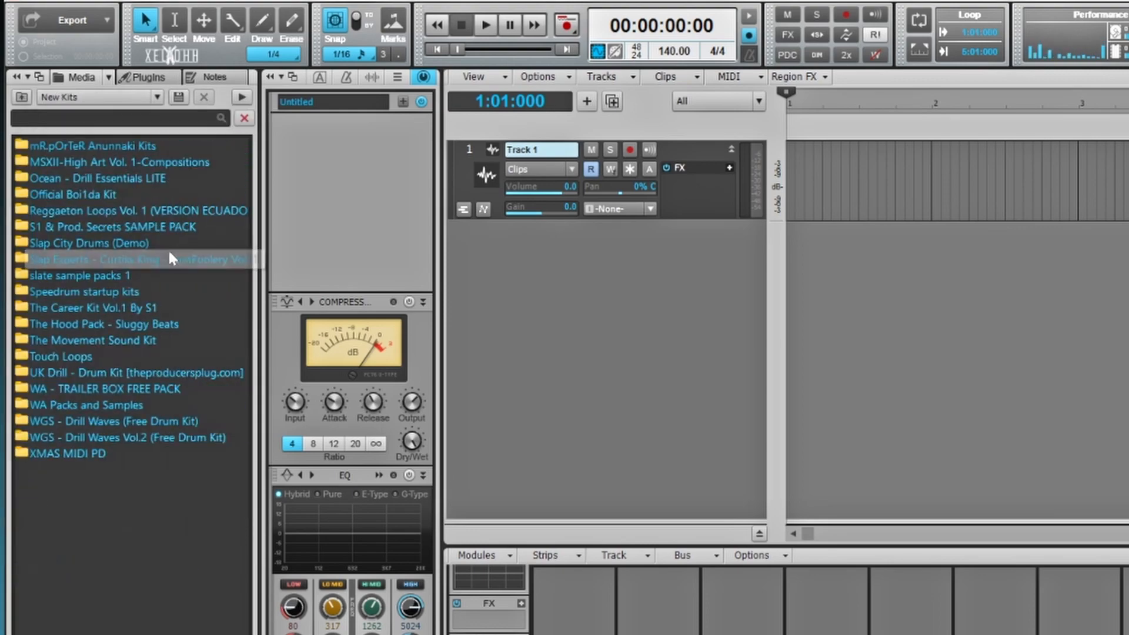
scroll(178, 278, "up", 15)
scroll(181, 290, "down", 10)
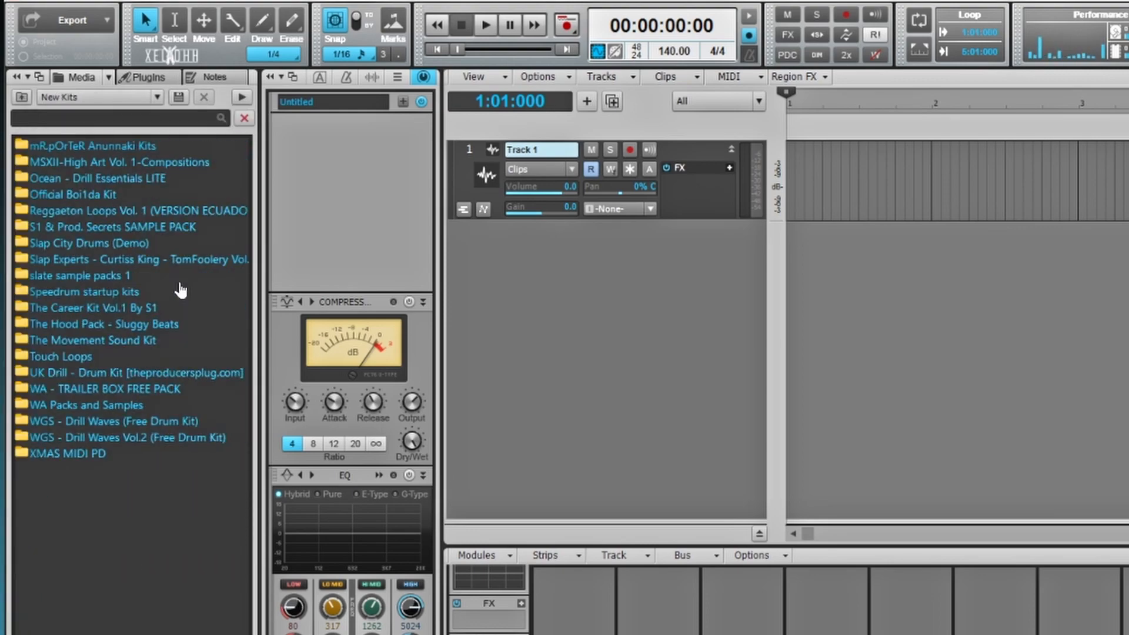
scroll(181, 290, "up", 10)
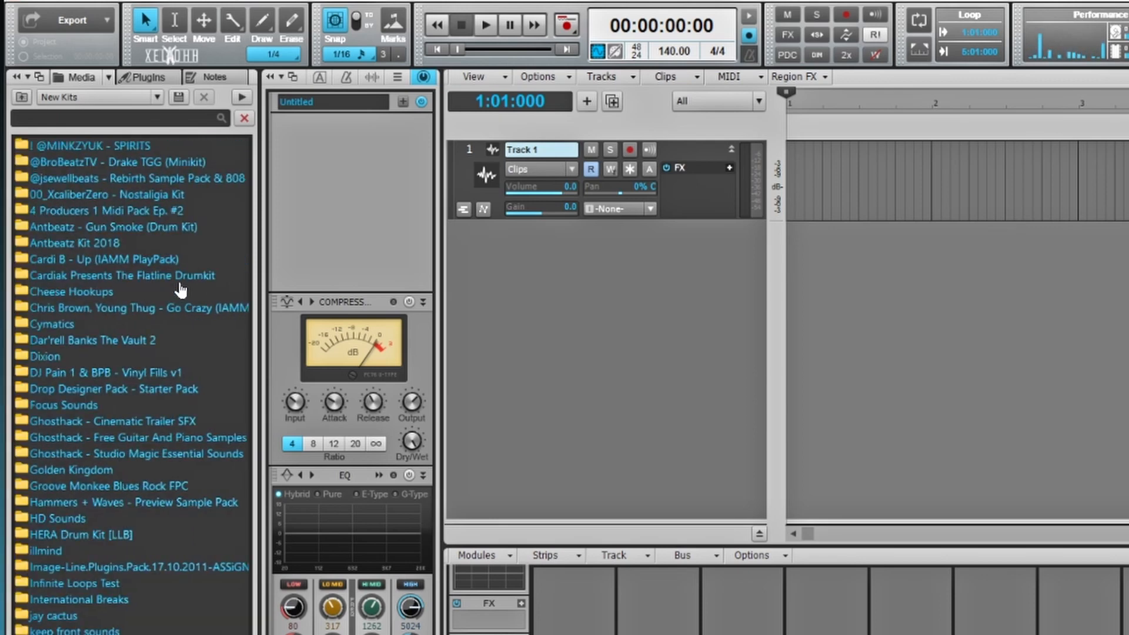
Set the media browser to Details view with all files and folders shown, and enable Preview at Host Tempo
left_click(109, 79)
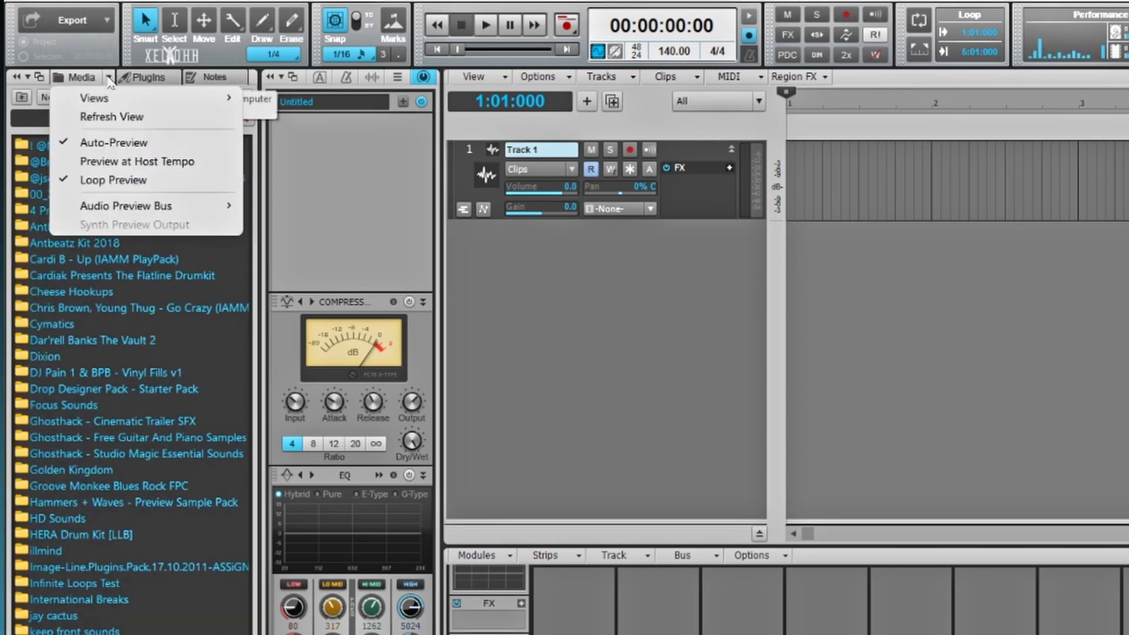
mouse_move(112, 100)
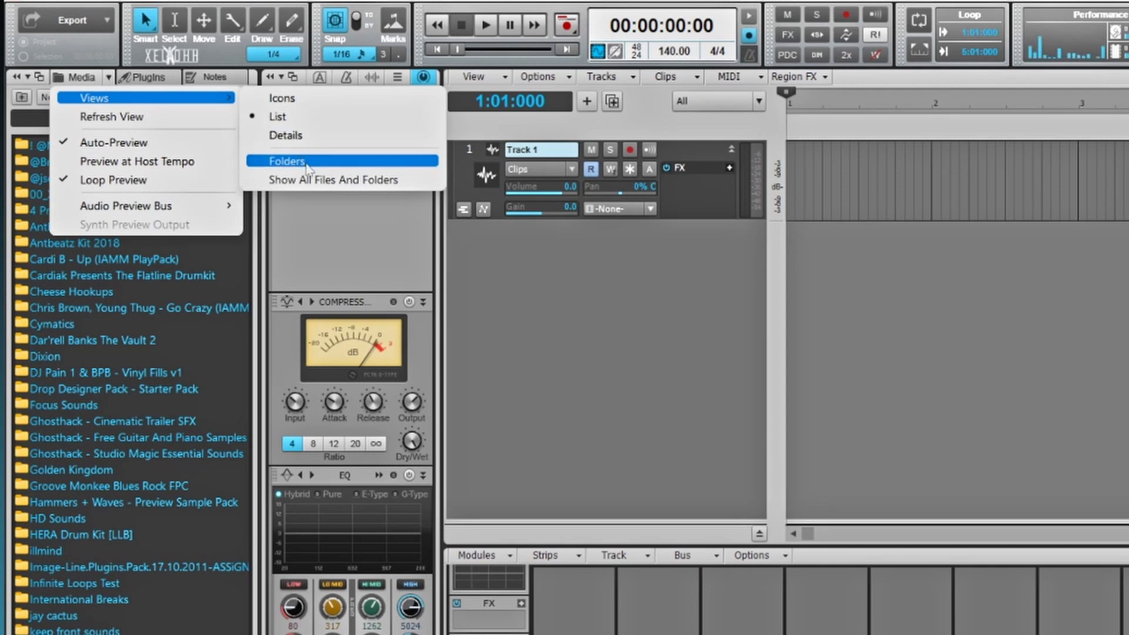
left_click(372, 181)
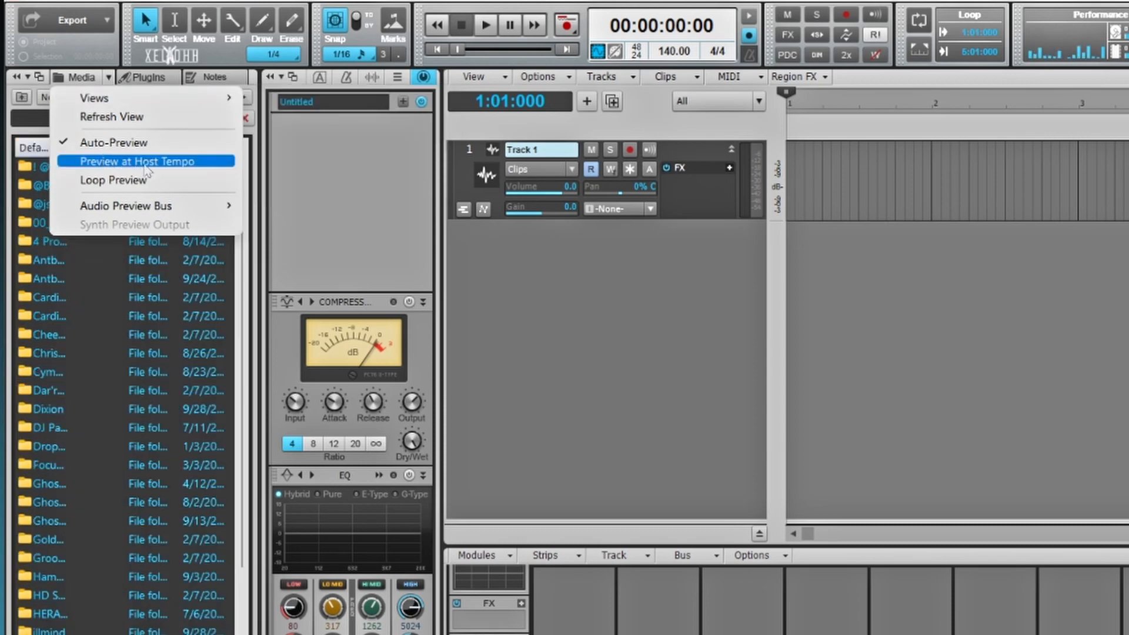
left_click(66, 162)
Search the New Kits folder for "perc loop"
left_click(114, 117)
type("perc loops")
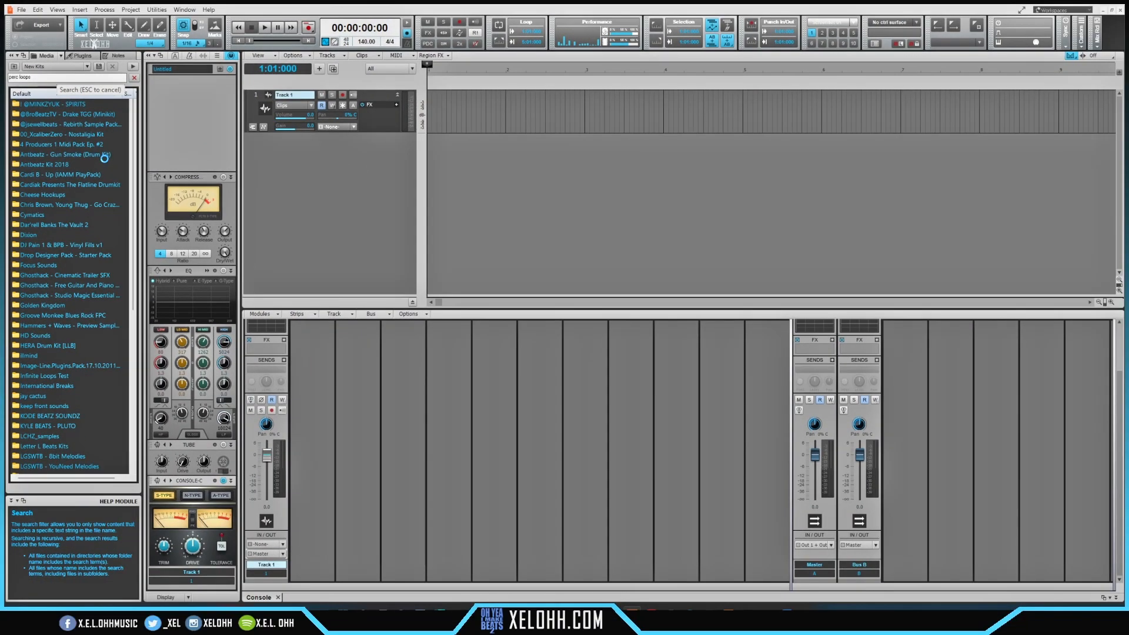
key("BackSpace")
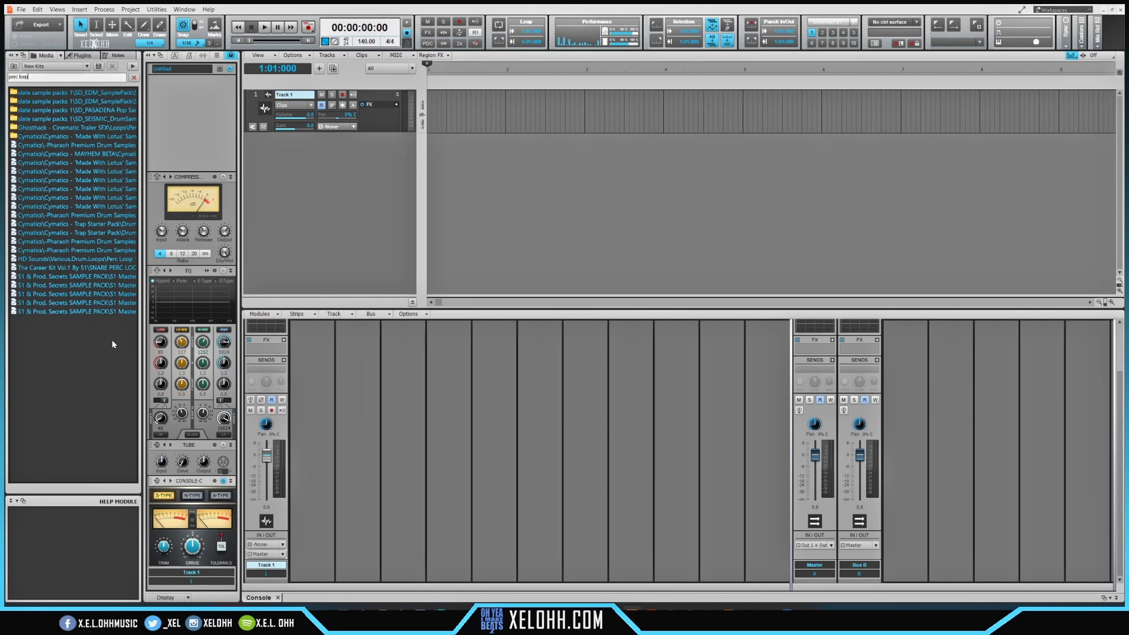
Preview a 'Made With Lotus' perc loop, then place the Cymatics Concrete Perc Loop on a new track below Track 1 and expand that track
left_click(48, 164)
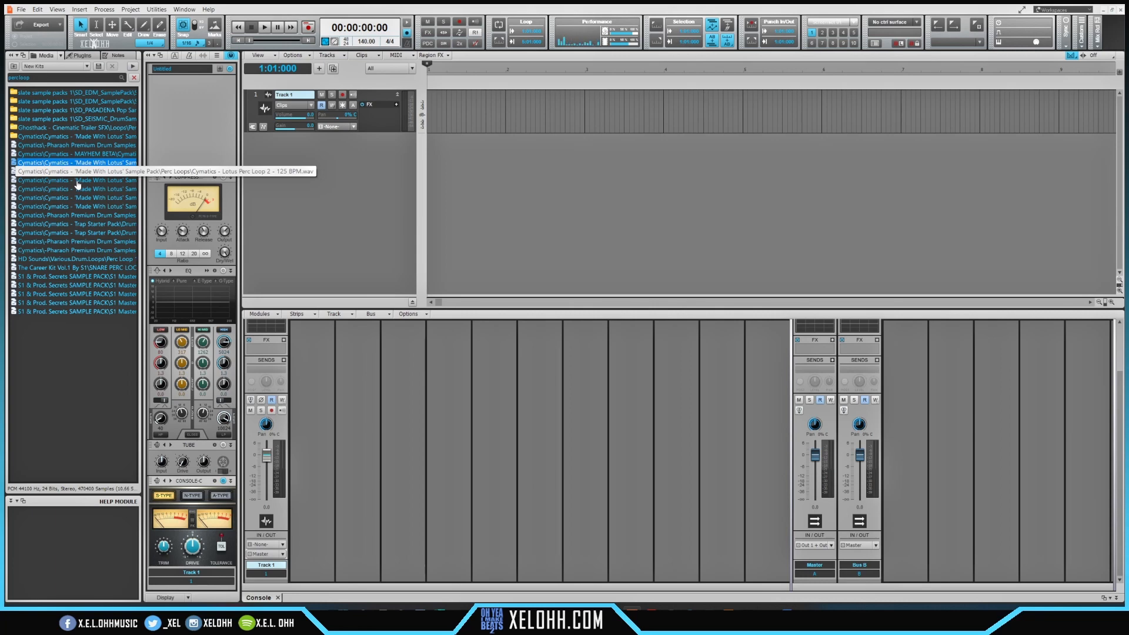
left_click_drag(79, 186, 303, 152)
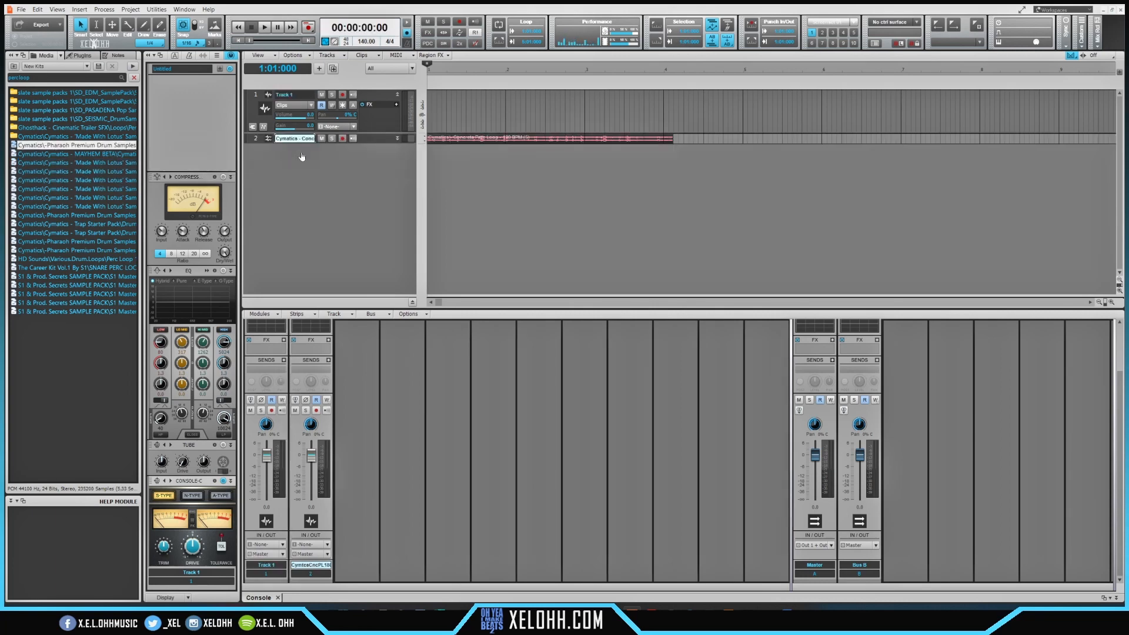
left_click(399, 139)
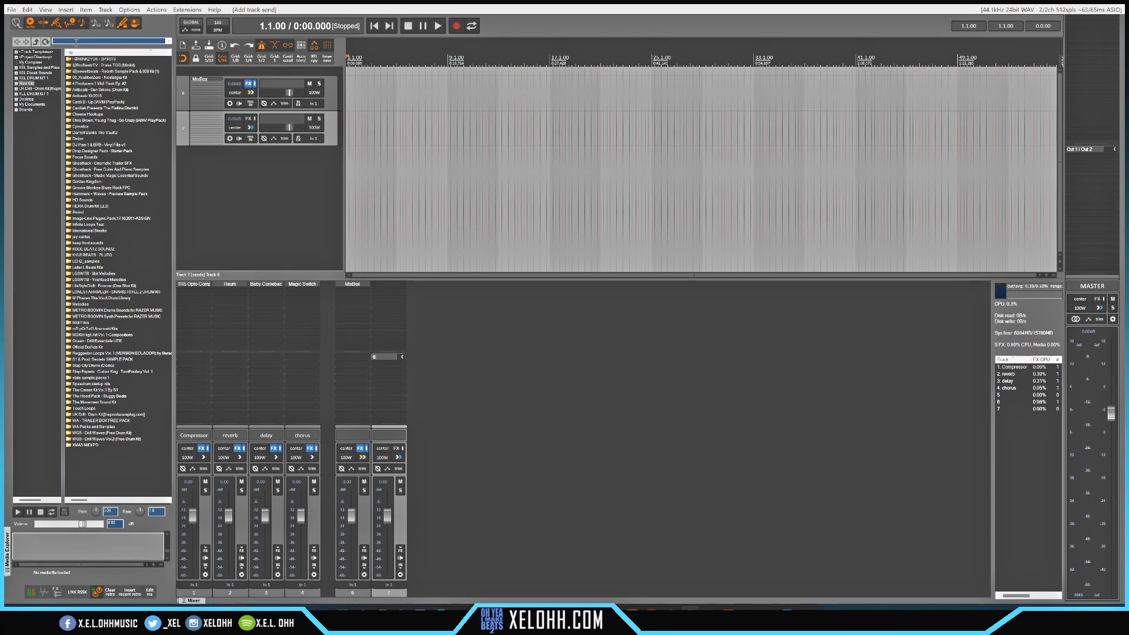
Switch to REAPER, search the Media Explorer's New Kits folder for "perc loop" and look through the results
type("perc loop")
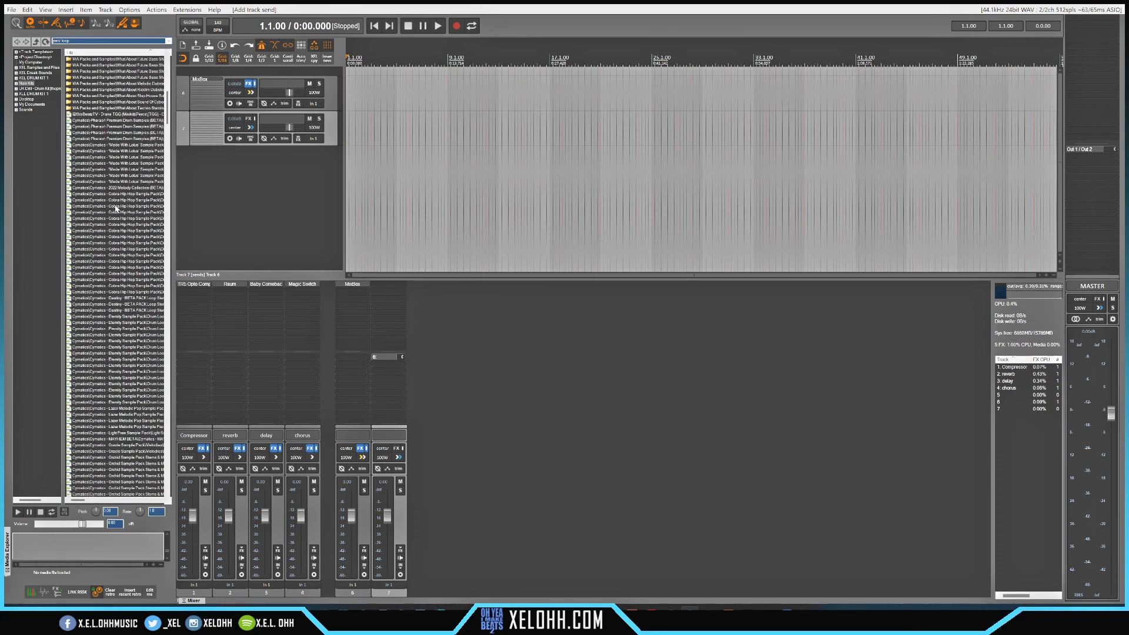
scroll(117, 208, "down", 20)
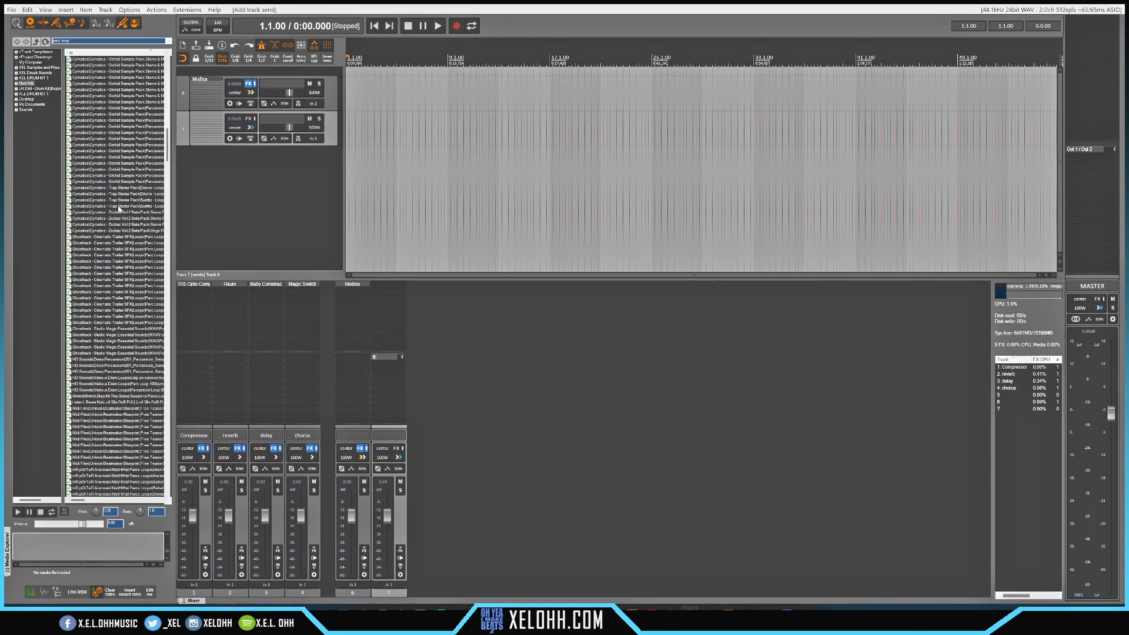
scroll(118, 208, "down", 20)
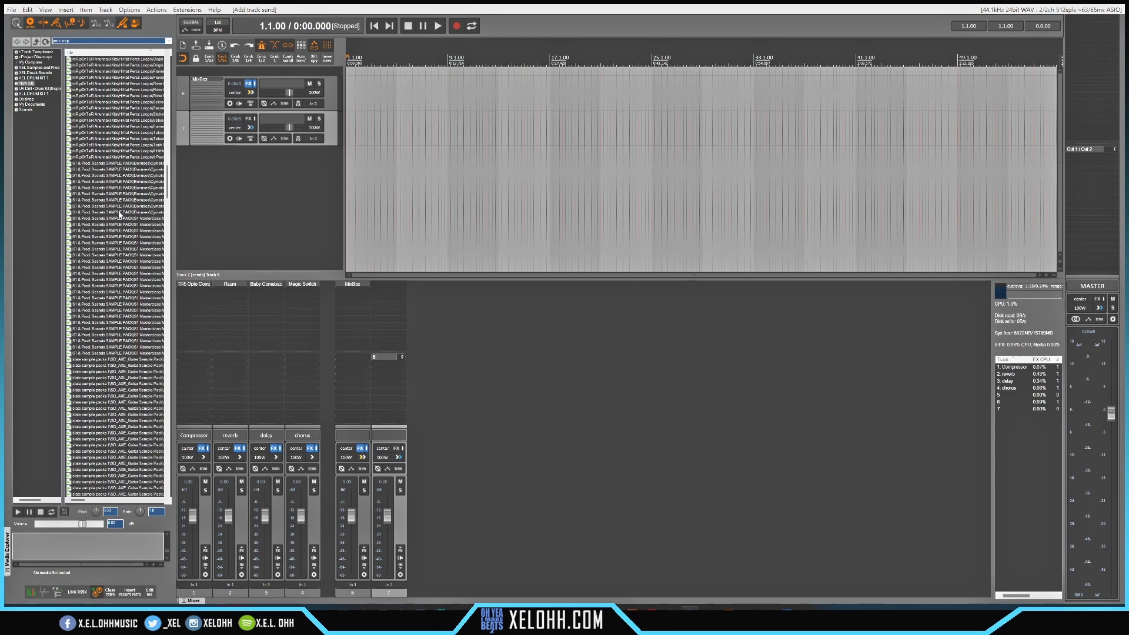
scroll(120, 214, "down", 20)
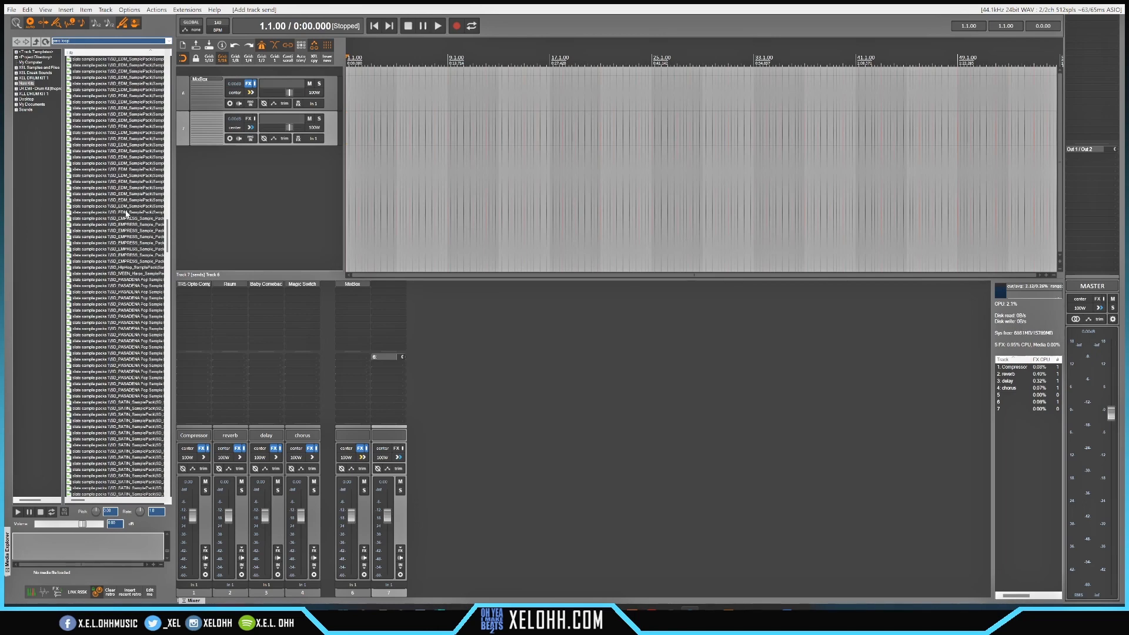
scroll(126, 214, "down", 20)
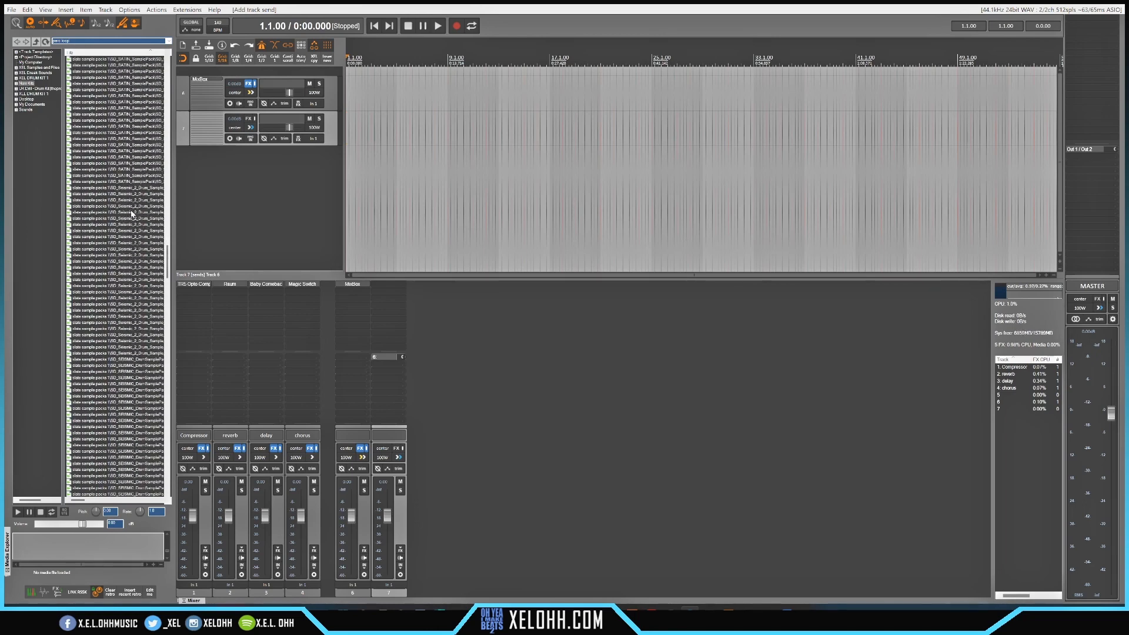
scroll(132, 214, "up", 8)
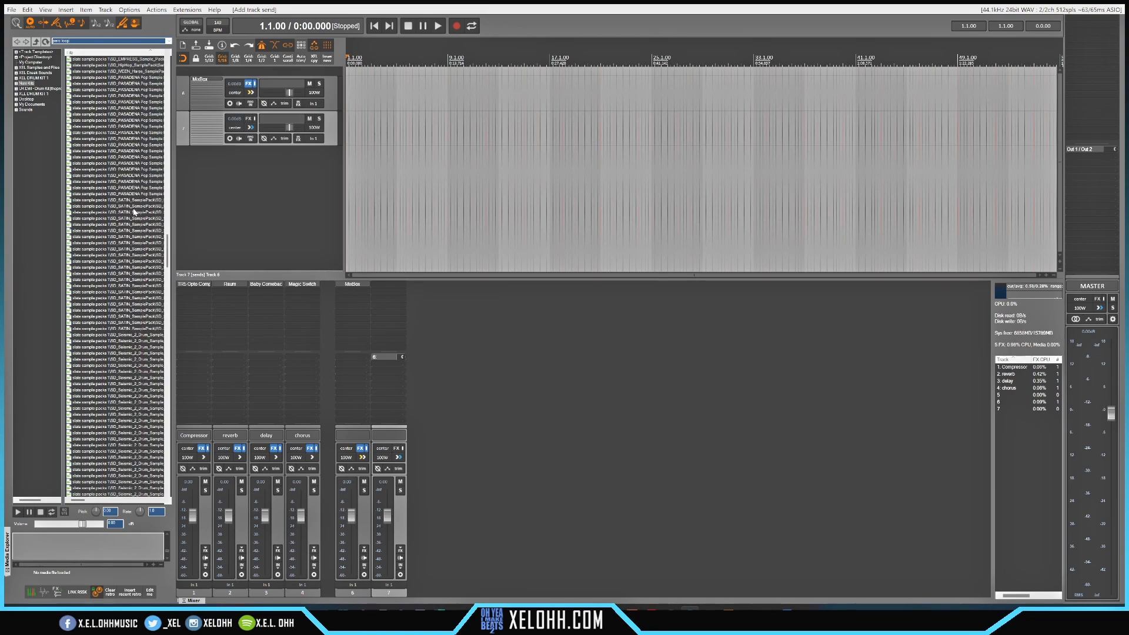
left_click_drag(168, 251, 171, 194)
Audition perc loops from the results and insert Cymatics - Lotus Perc Loop 1 on a new track
left_click(117, 412)
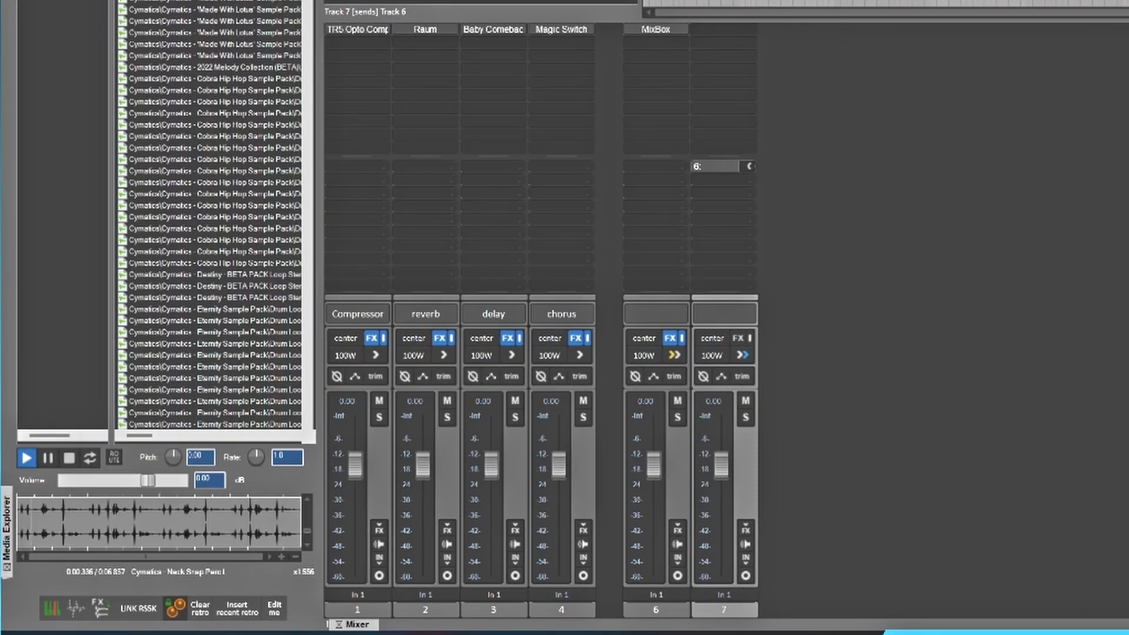
left_click(170, 2)
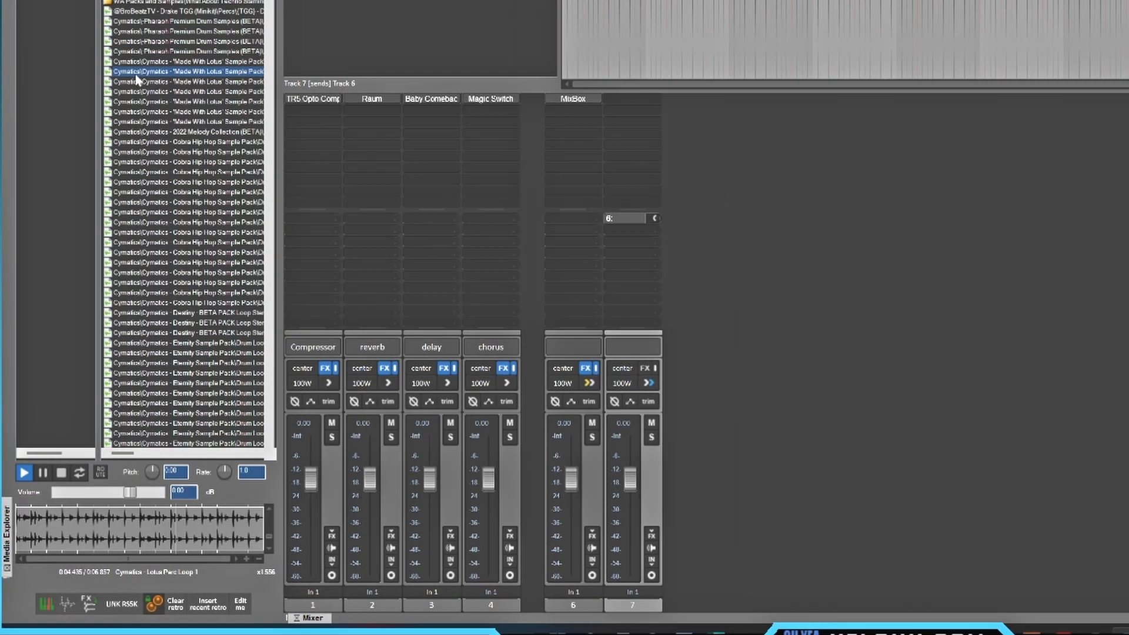
double_click(136, 73)
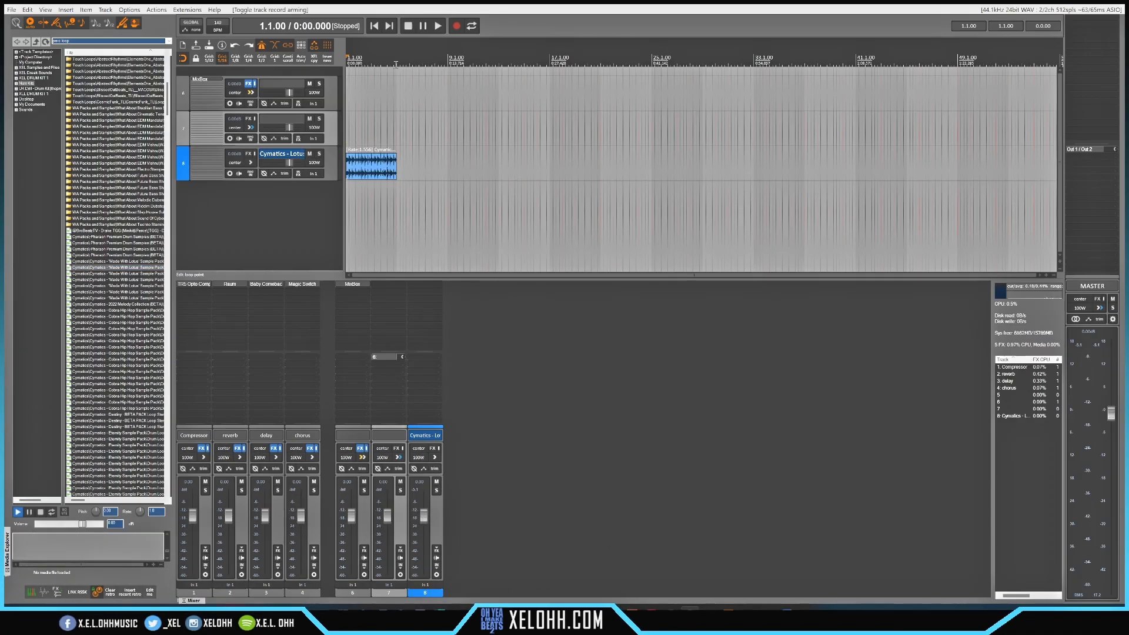
Set the time selection from 1.1.00 to 5.1.00 over the loop and add another copy of the Lotus loop on a new track
scroll(397, 64, "up", 3)
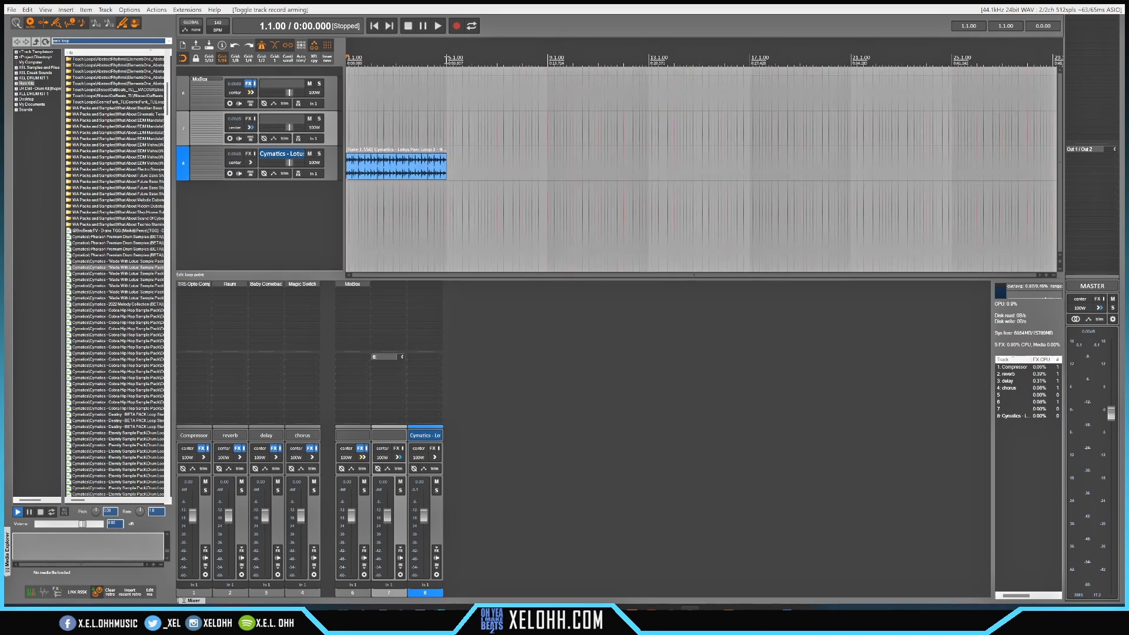
left_click_drag(445, 58, 347, 59)
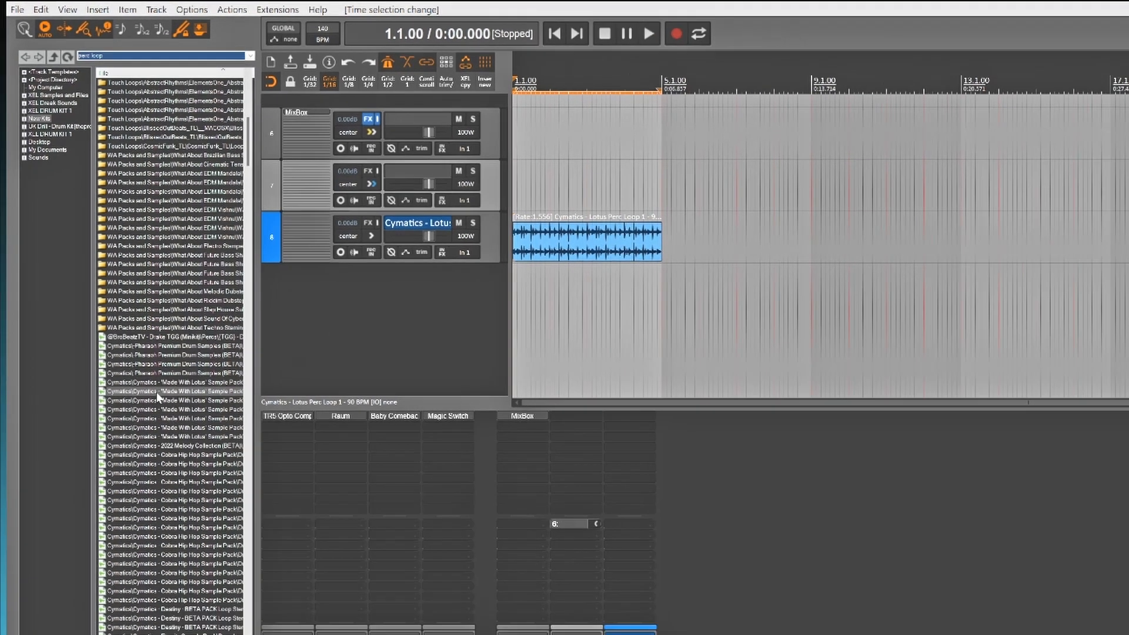
left_click_drag(223, 557, 689, 457)
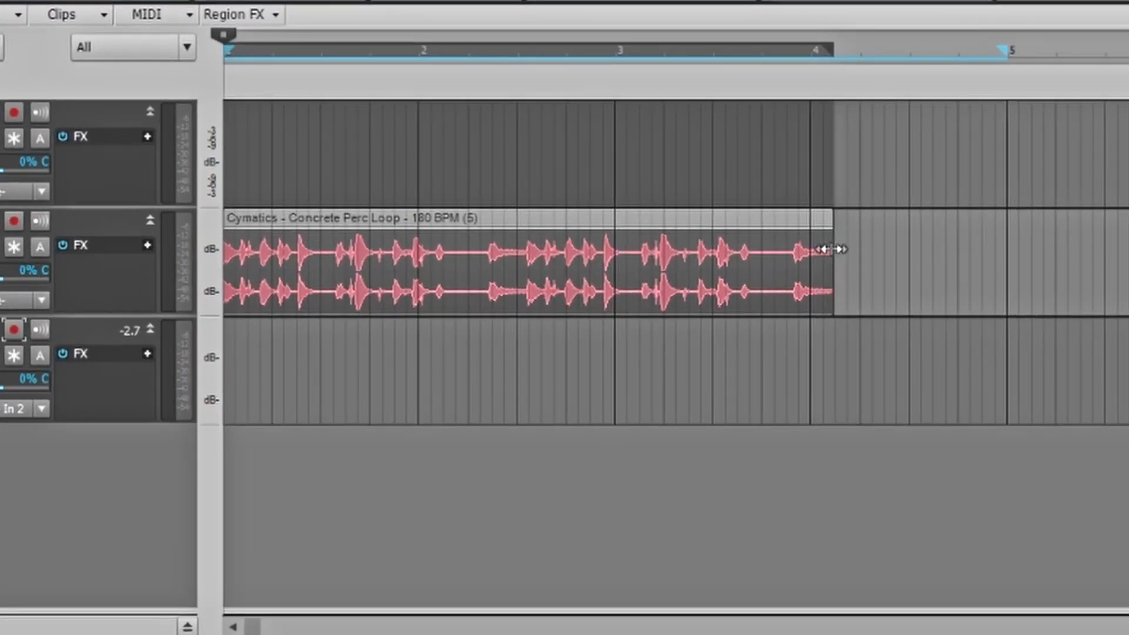
In Cakewalk, stretch the Concrete Perc Loop clip to end at bar 5 and apply Bounce to Clip(s)
left_click_drag(830, 249, 1001, 269)
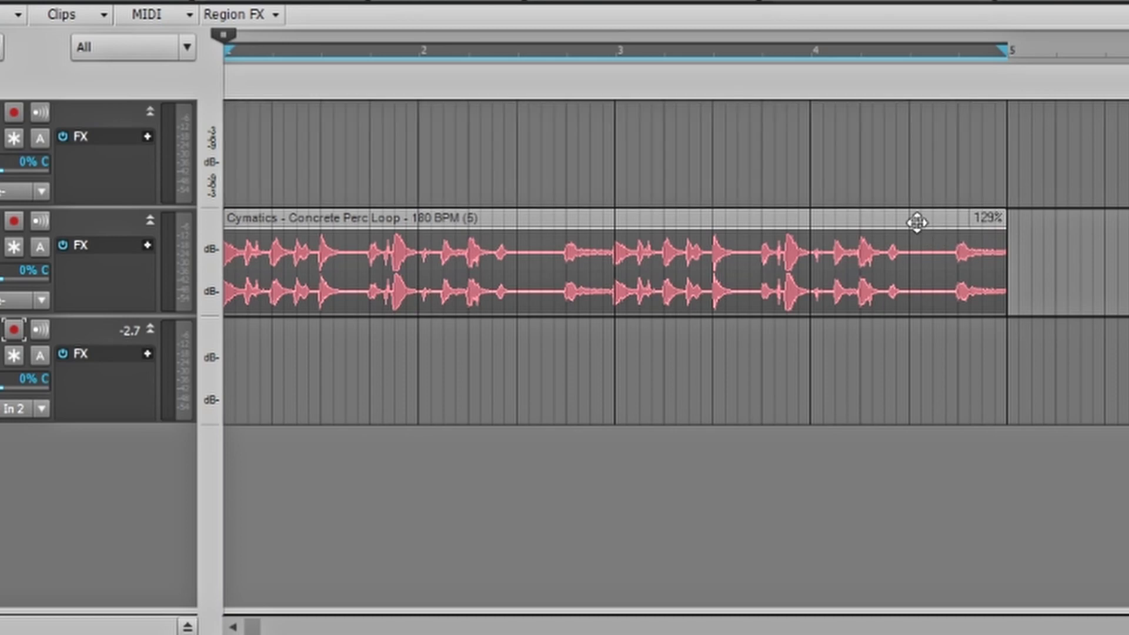
right_click(860, 227)
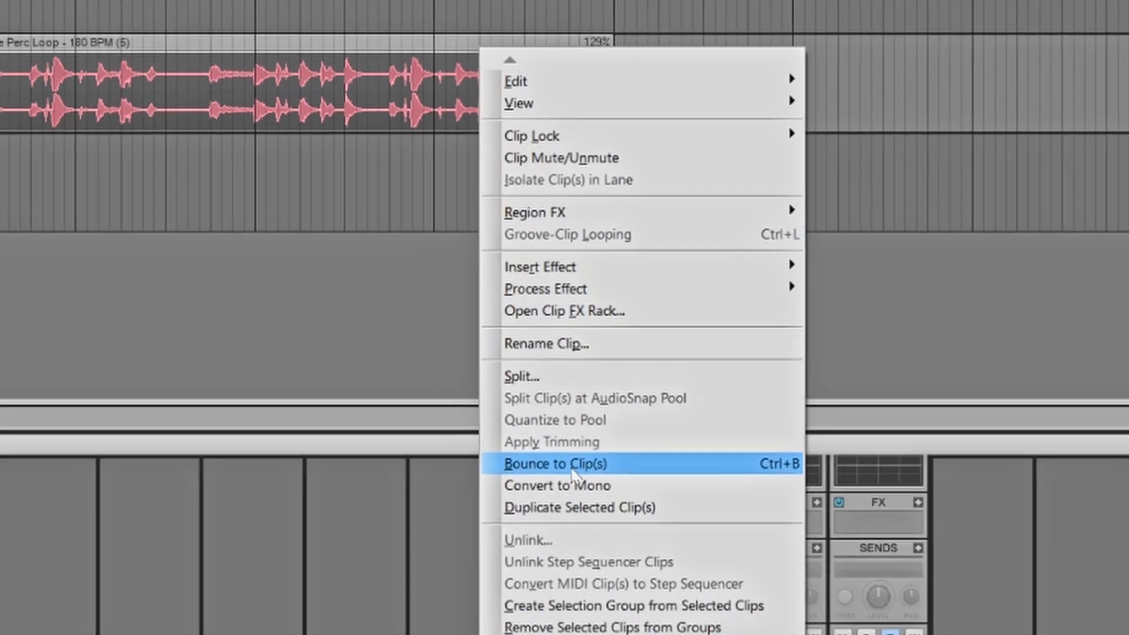
left_click(550, 494)
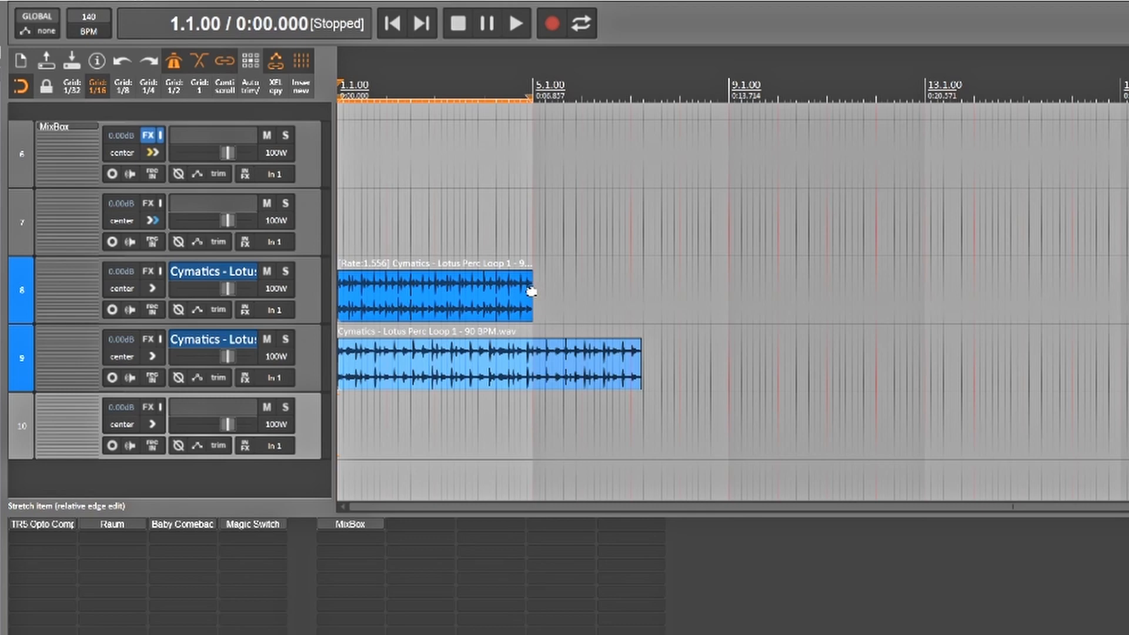
In REAPER, add a stretch marker at the cursor to the Lotus Perc Loop item on track 8
mouse_move(531, 292)
left_mouse_down()
mouse_move(730, 321)
mouse_move(505, 305)
mouse_move(533, 303)
left_mouse_up()
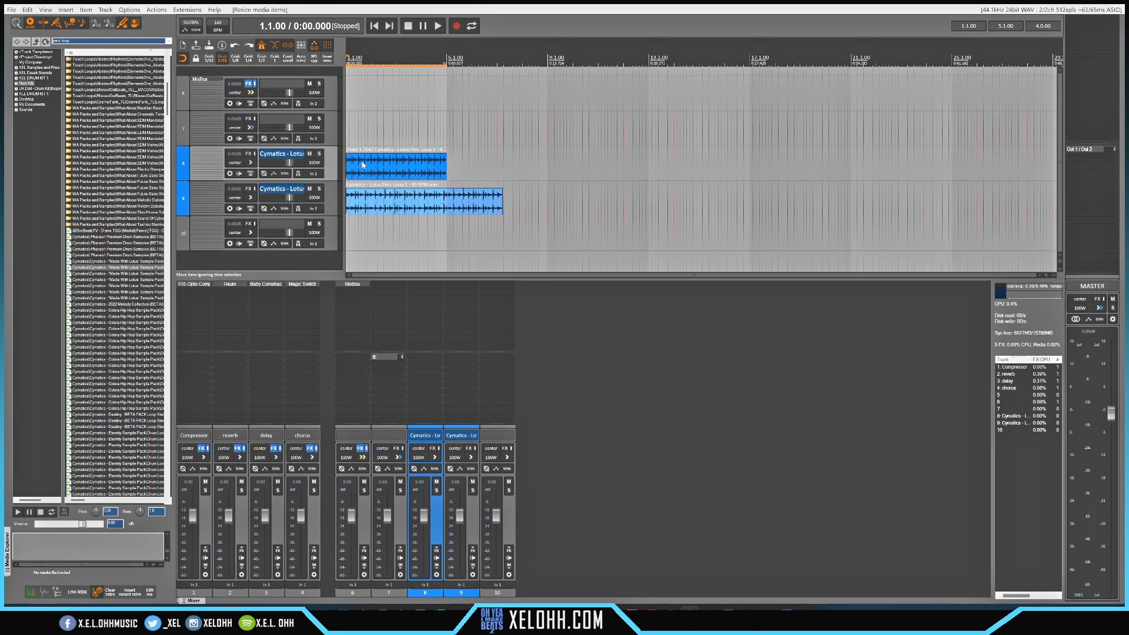
right_click(381, 158)
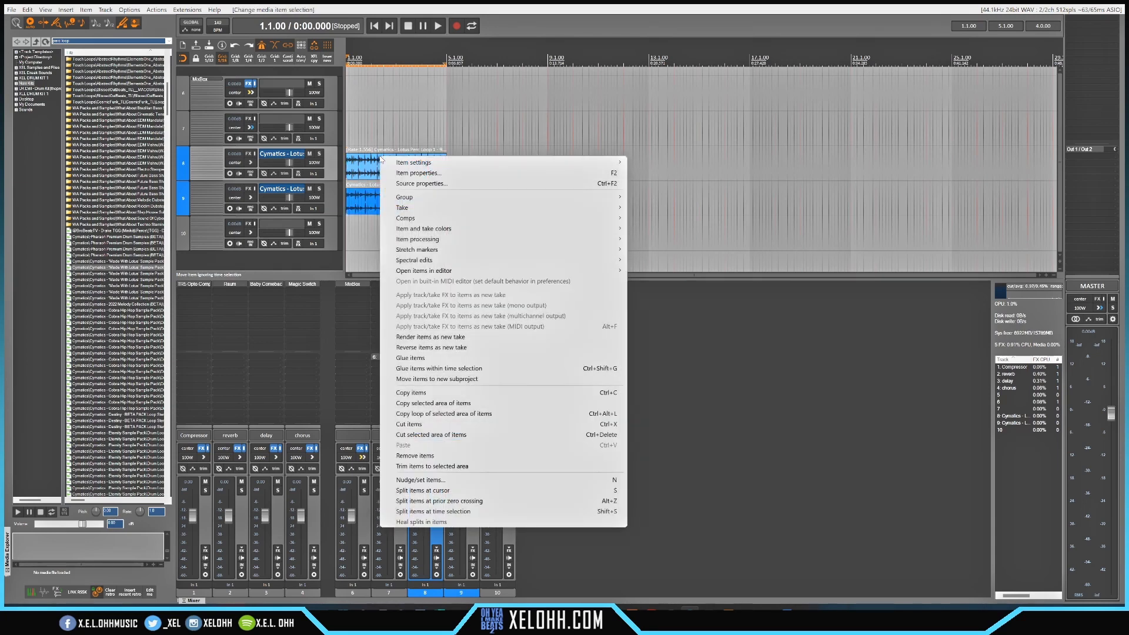
mouse_move(449, 201)
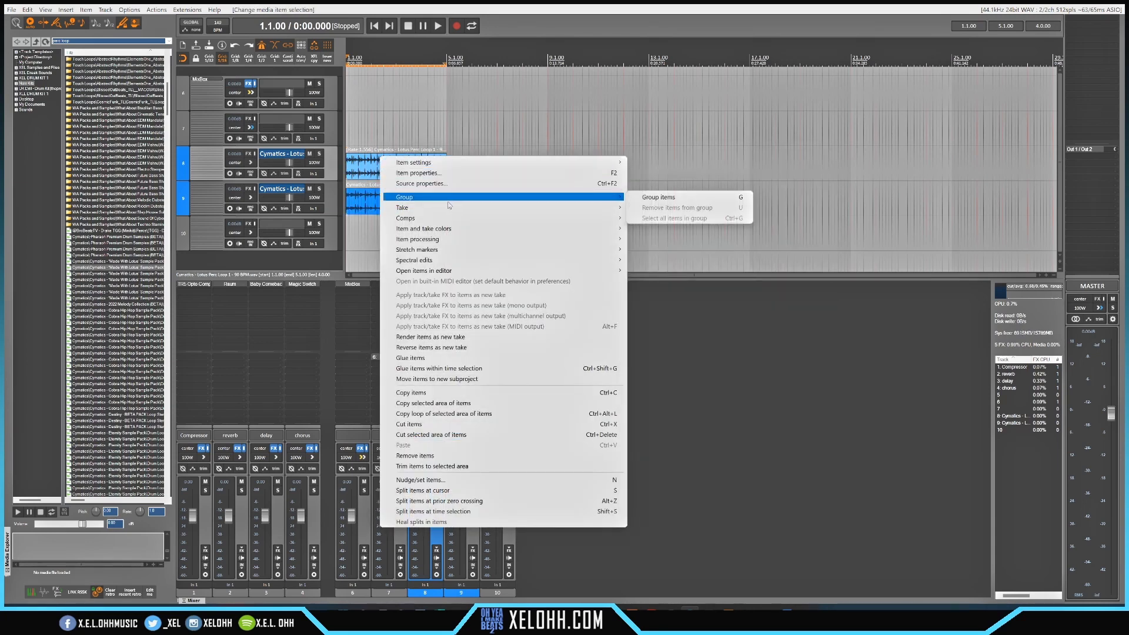
mouse_move(471, 240)
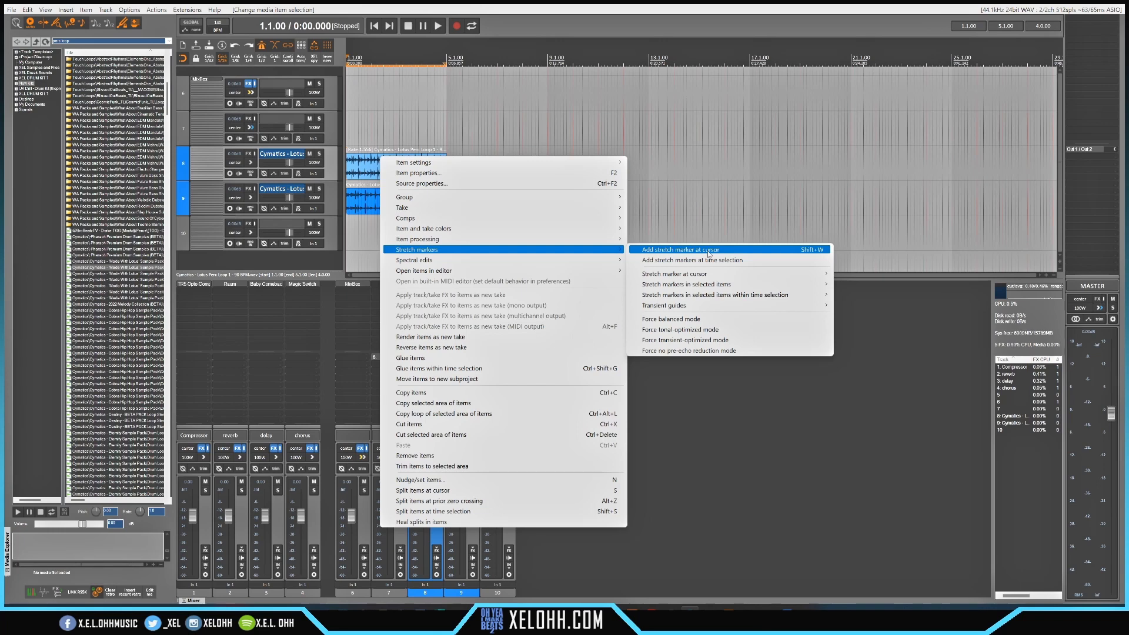
left_click(708, 250)
Enlarge track 8 and add a stretch marker to its loop at 2.1.00
scroll(347, 179, "up", 6)
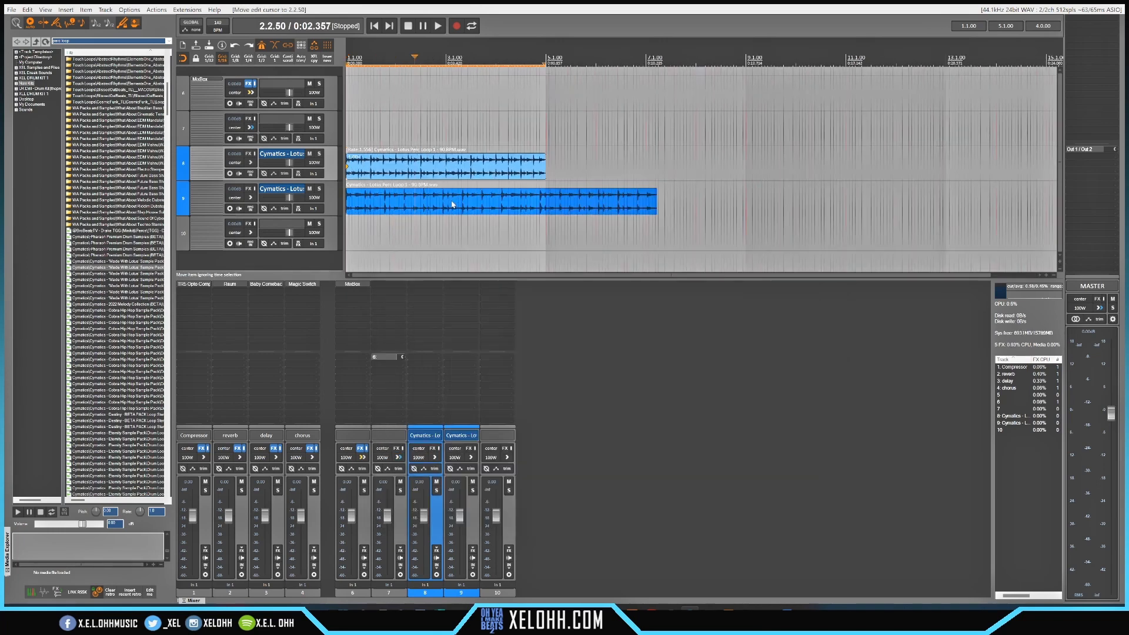
left_click_drag(323, 181, 326, 229)
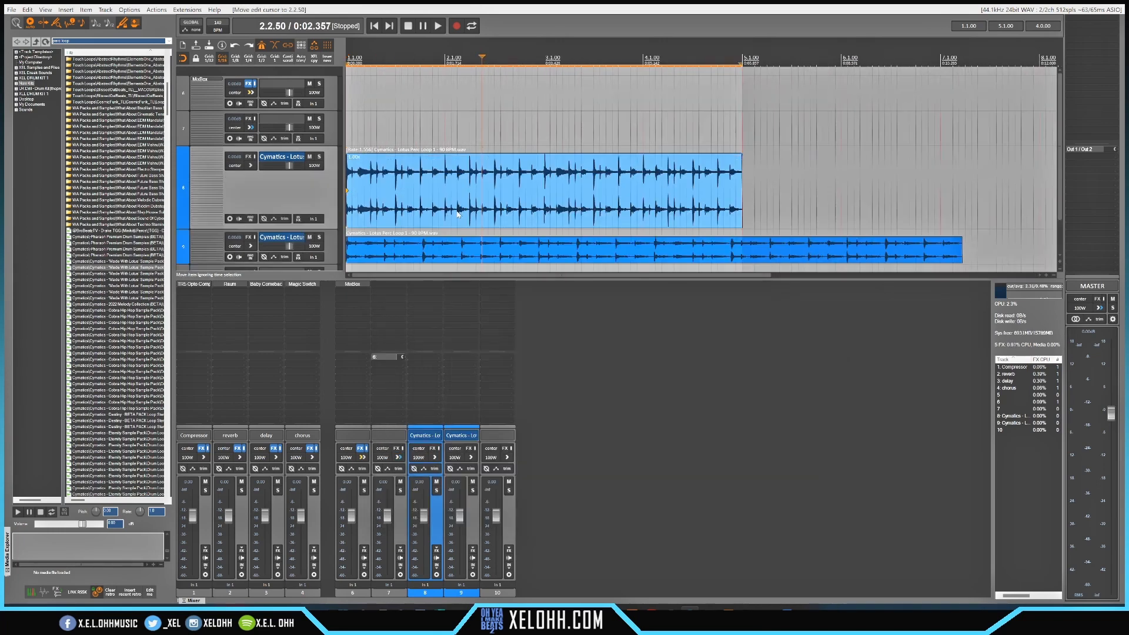
left_click(444, 189)
key("shift")
key("w")
mouse_move(445, 190)
left_mouse_down()
mouse_move(467, 190)
mouse_move(445, 191)
left_mouse_up()
Add a stretch marker at 2.2.00, move it earlier to about 2.1.50, and mute track 9
left_click(470, 194)
key("shift")
key("shift+w")
left_click_drag(469, 190, 459, 191)
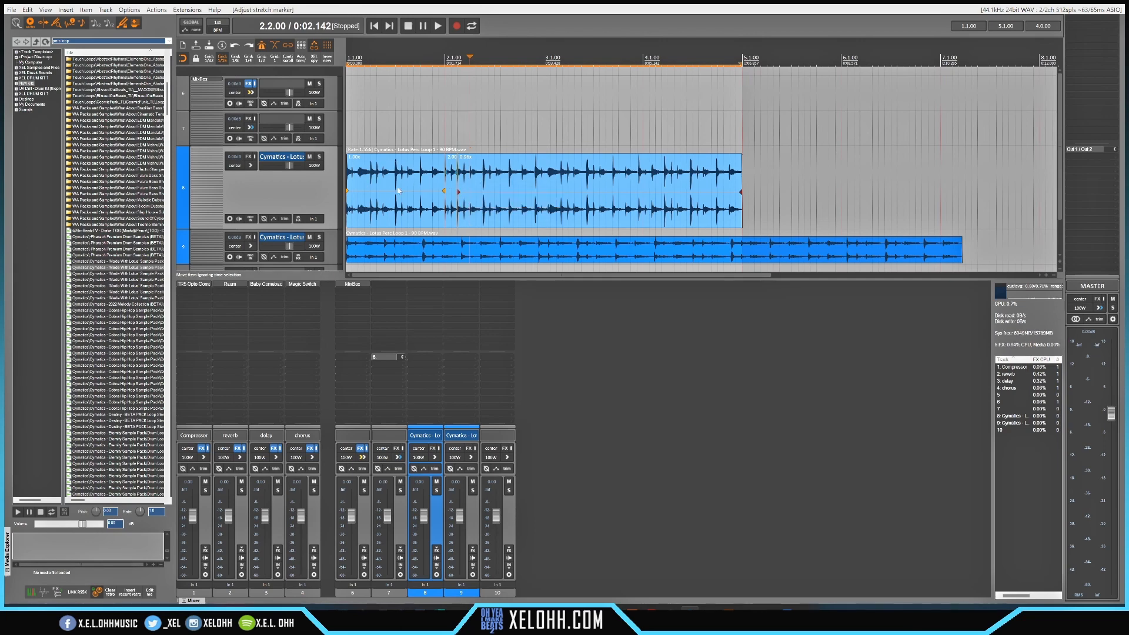
key("F5")
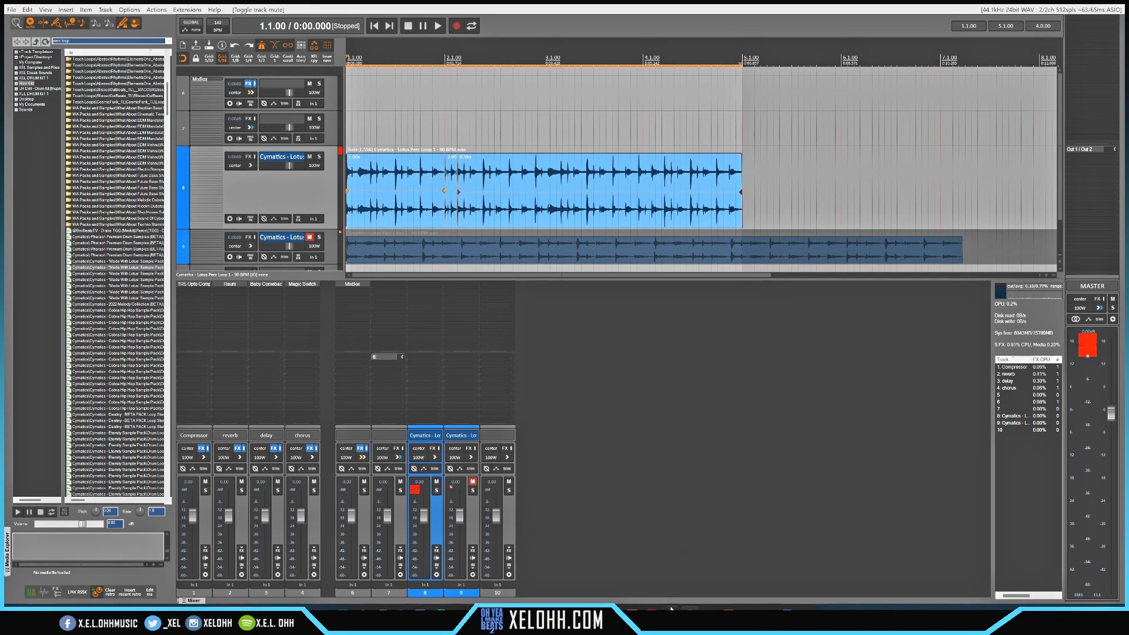
Switch to Cakewalk and enable AudioSnap for the Concrete Perc Loop clip in its clip properties
left_click(633, 612)
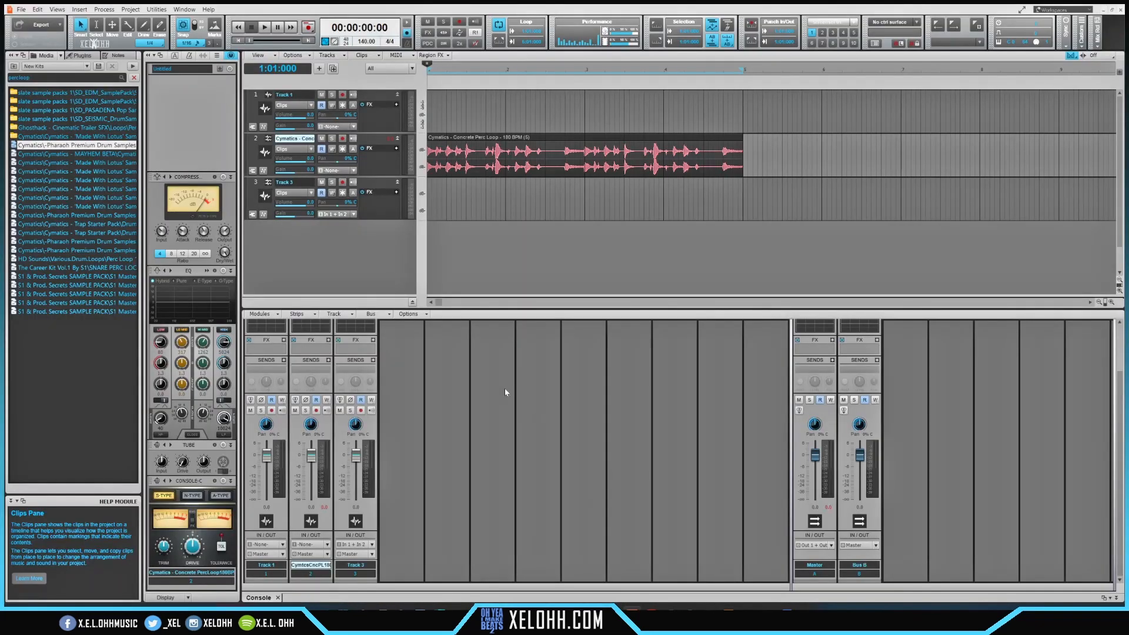
left_click(456, 140)
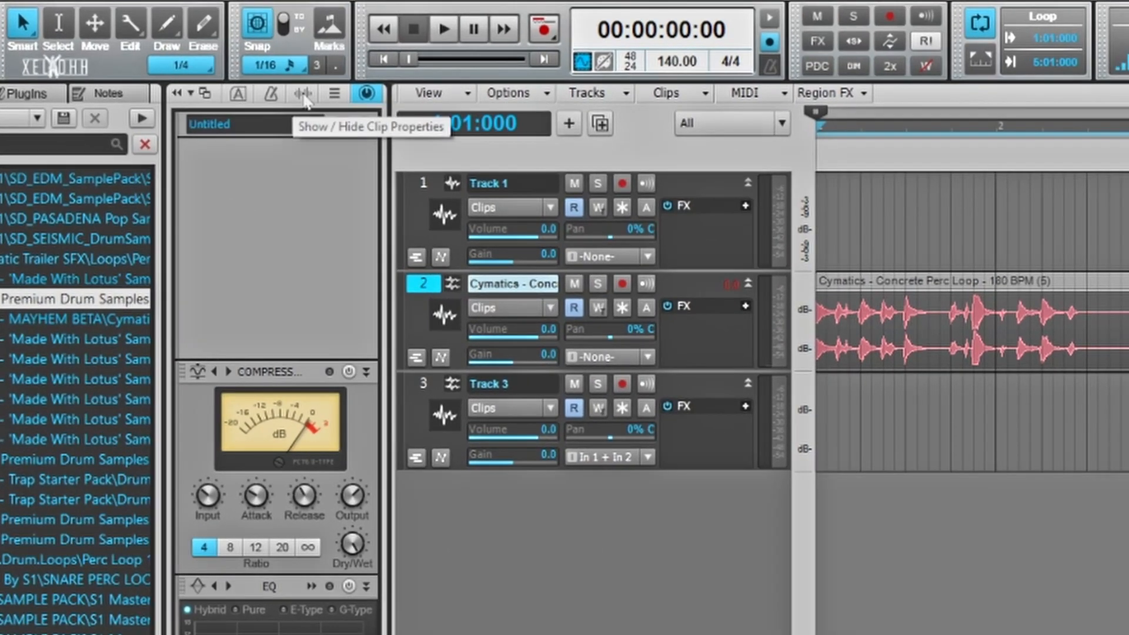
left_click(304, 97)
left_click(261, 390)
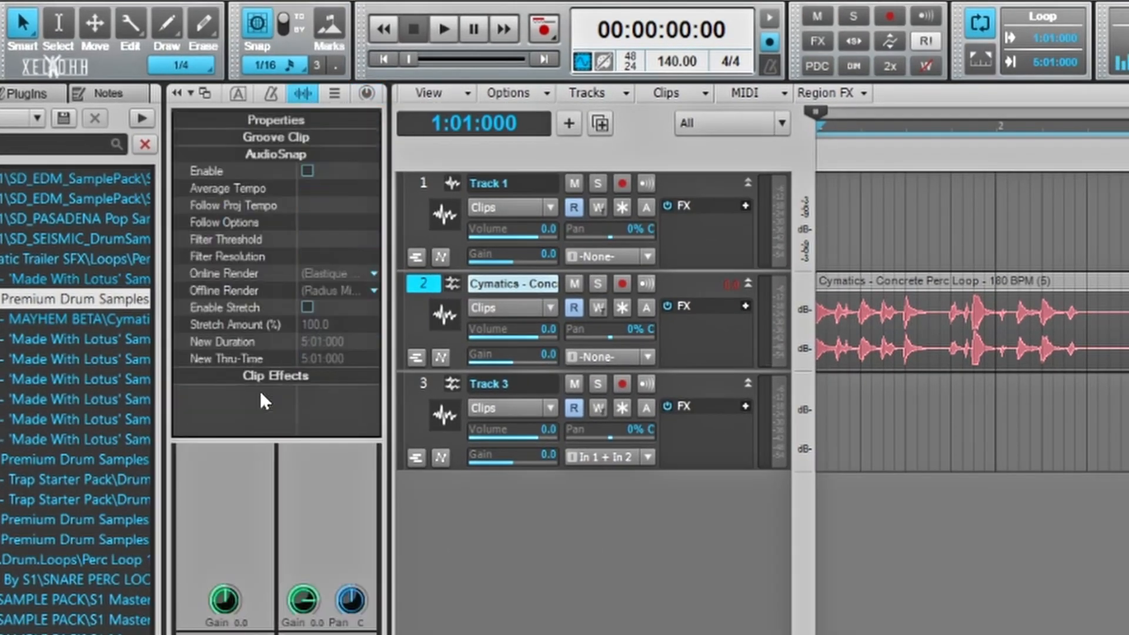
left_click(307, 170)
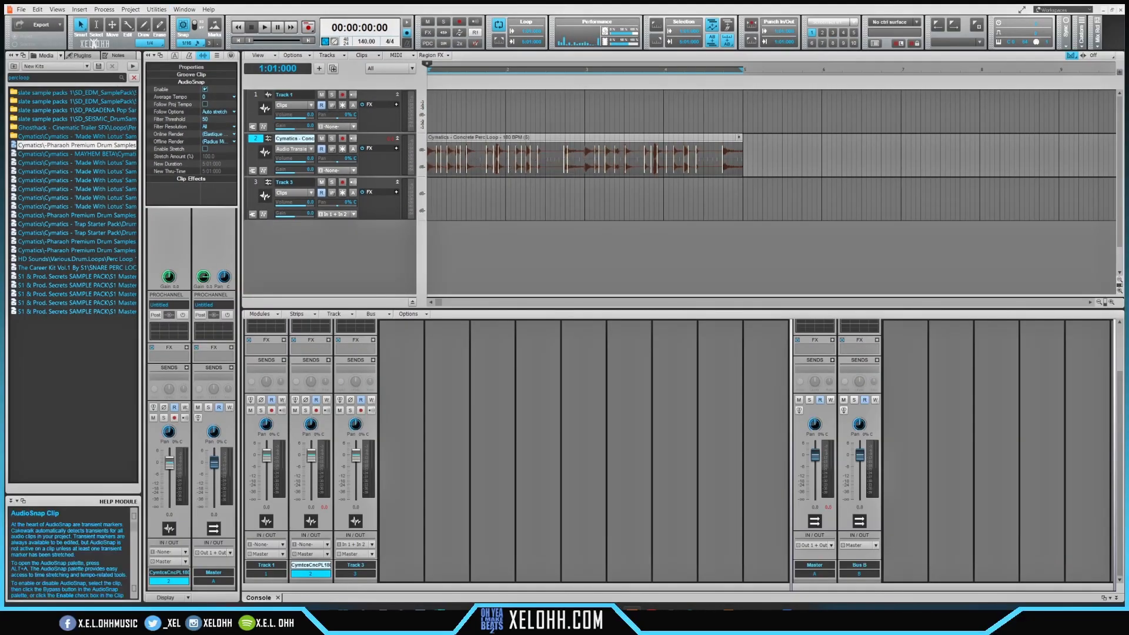
Open the AudioSnap Palette, place it below the Concrete Perc Loop clip, and raise its filter threshold
left_click(56, 10)
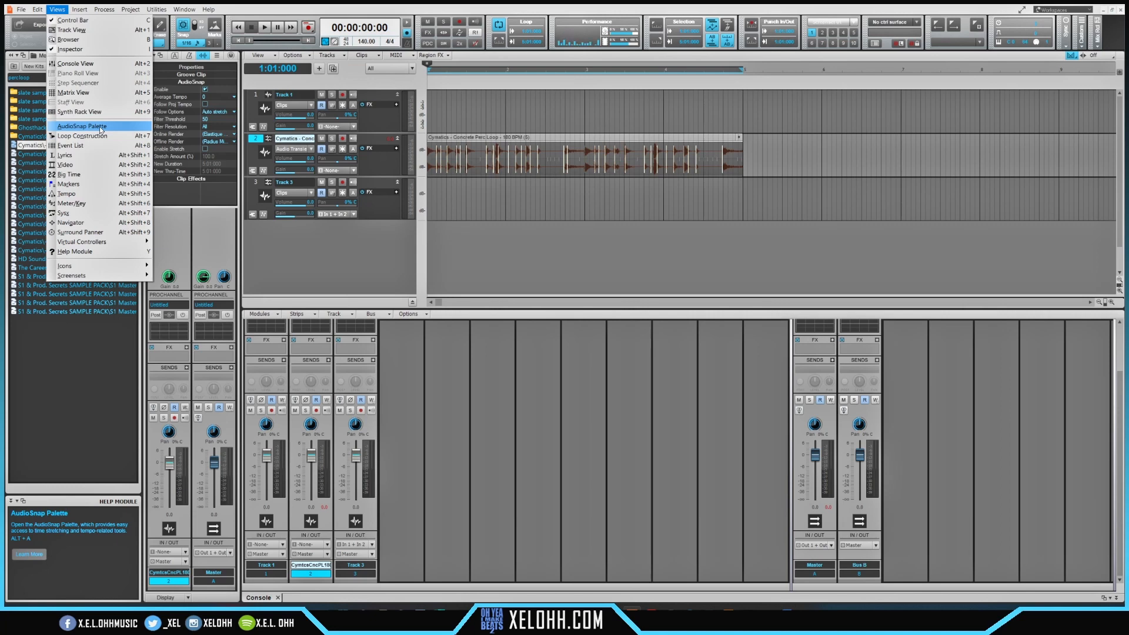
left_click(100, 126)
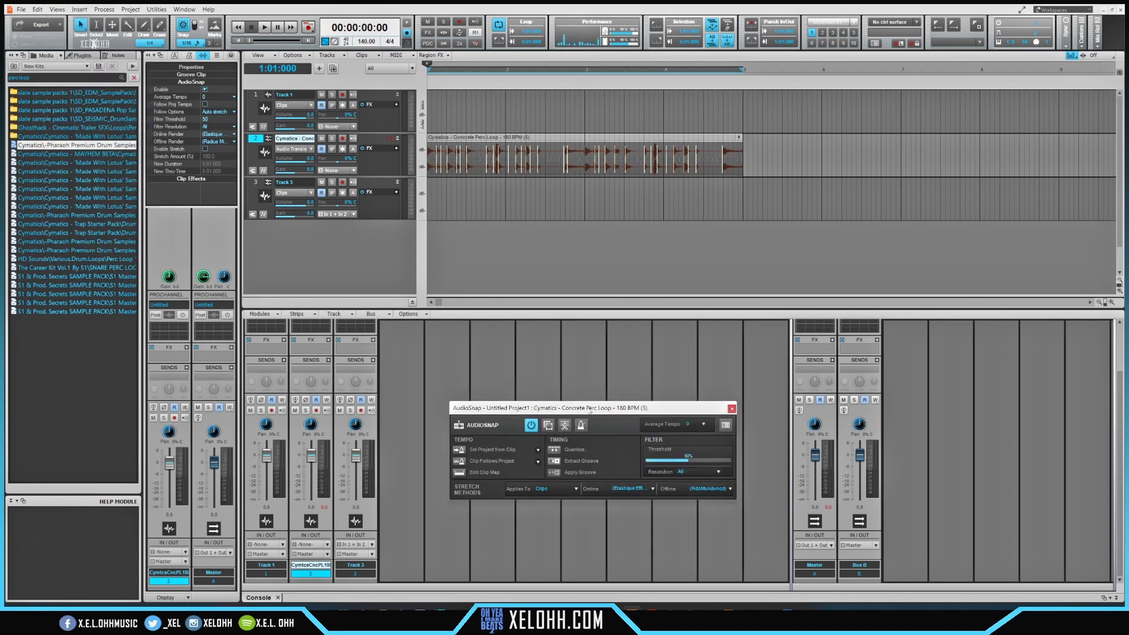
left_click_drag(589, 410, 567, 218)
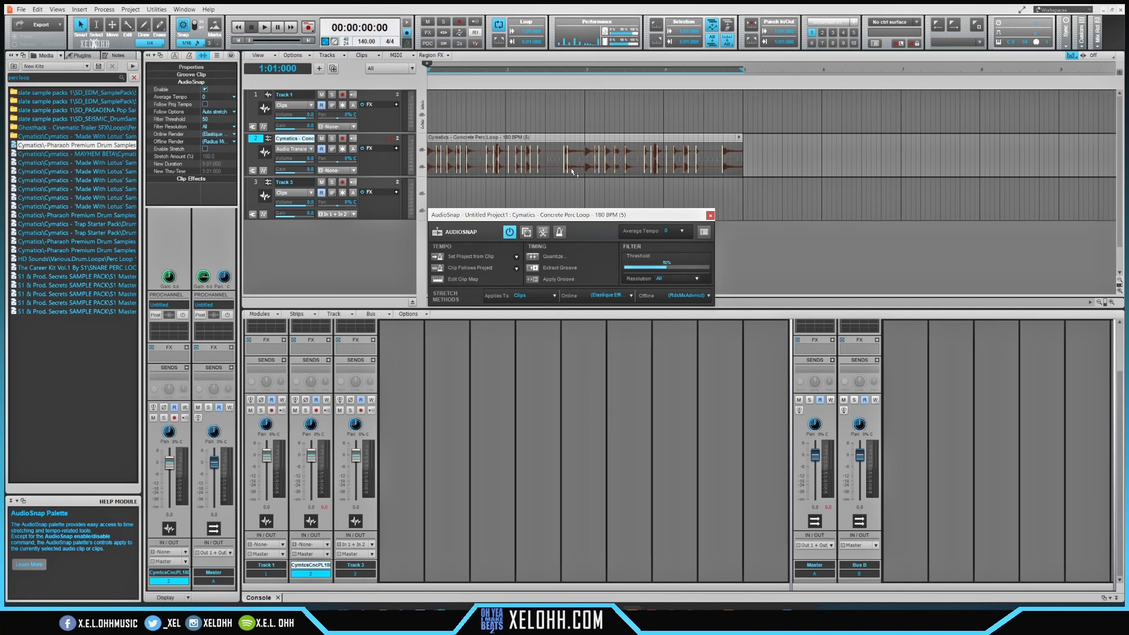
left_click_drag(666, 267, 674, 266)
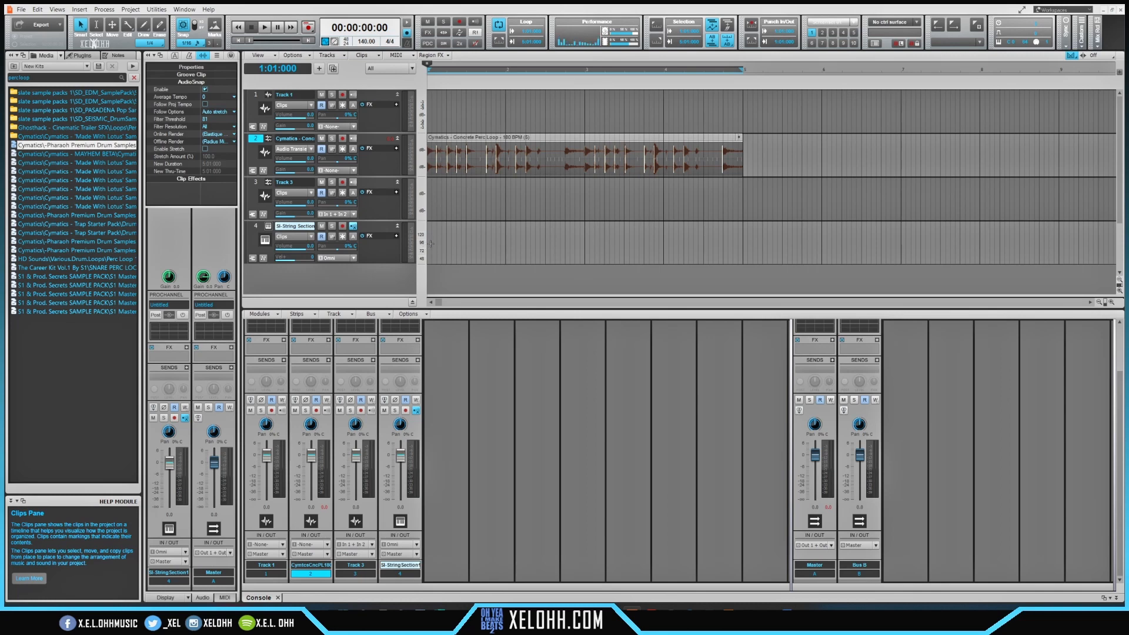
Open the Piano Roll view for the SI-String Section track, expand it to full height, and restore the split layout
right_click(432, 245)
mouse_move(511, 260)
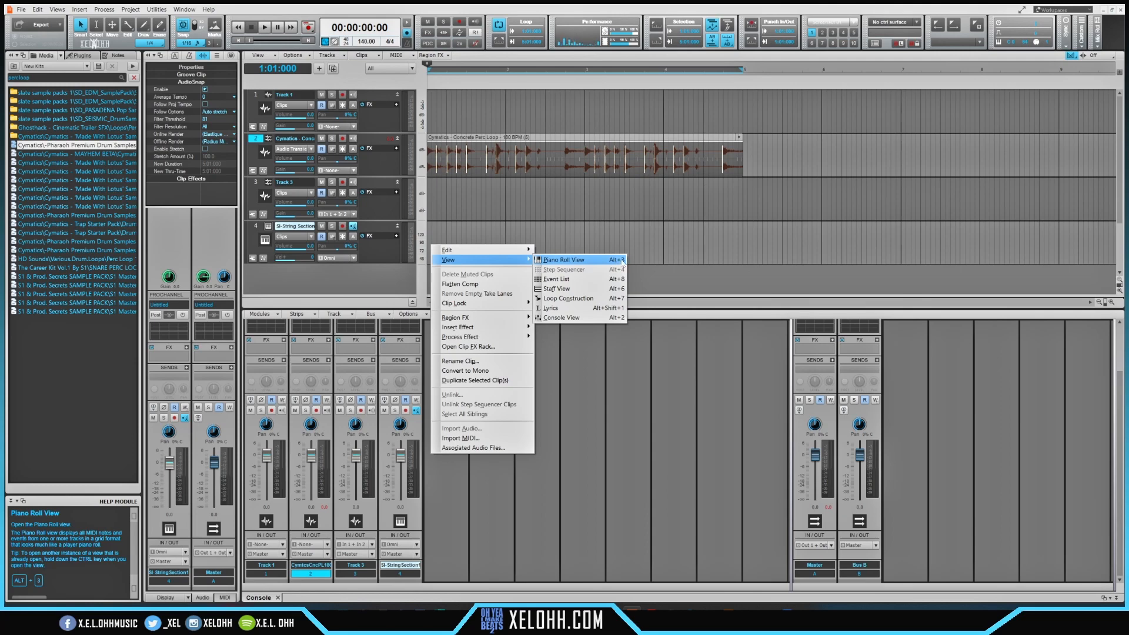
left_click(430, 237)
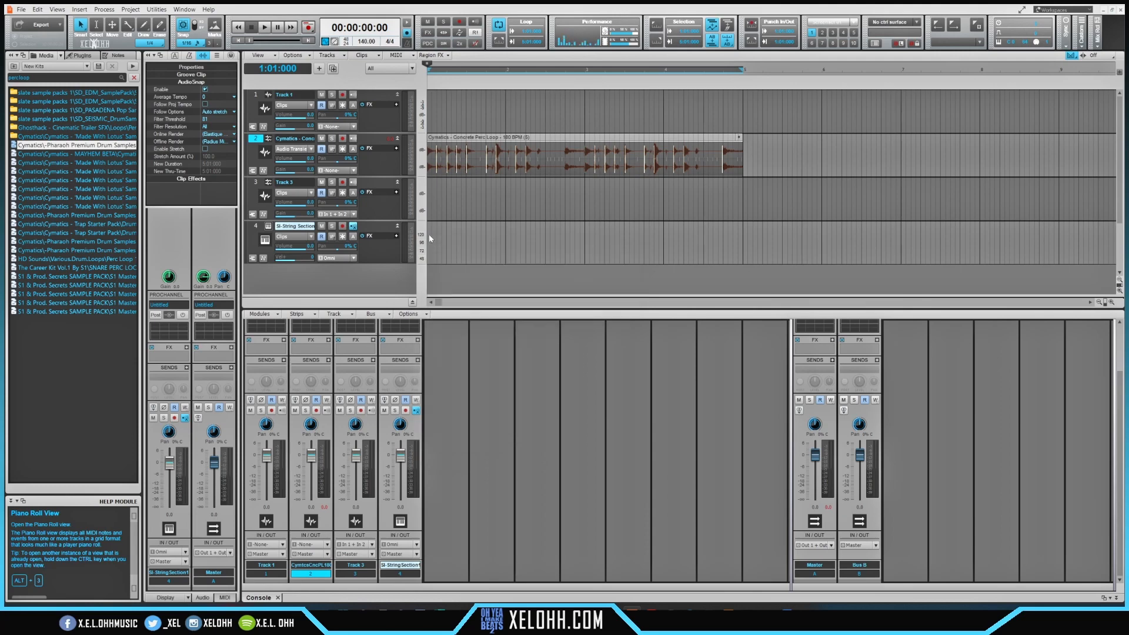
key("alt+3")
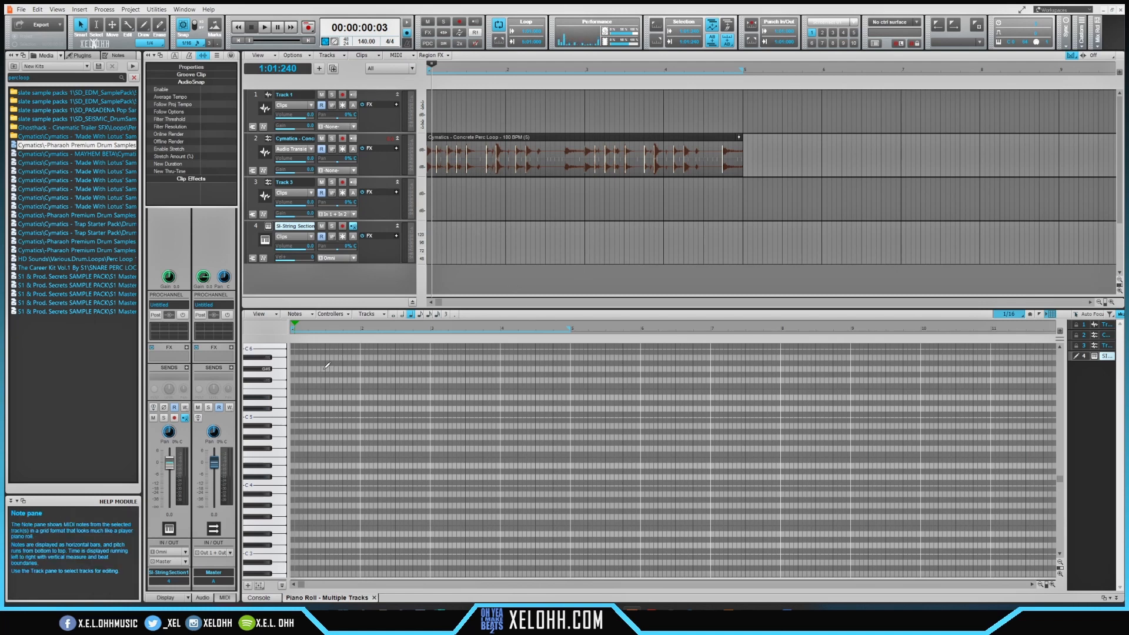
key("shift+d")
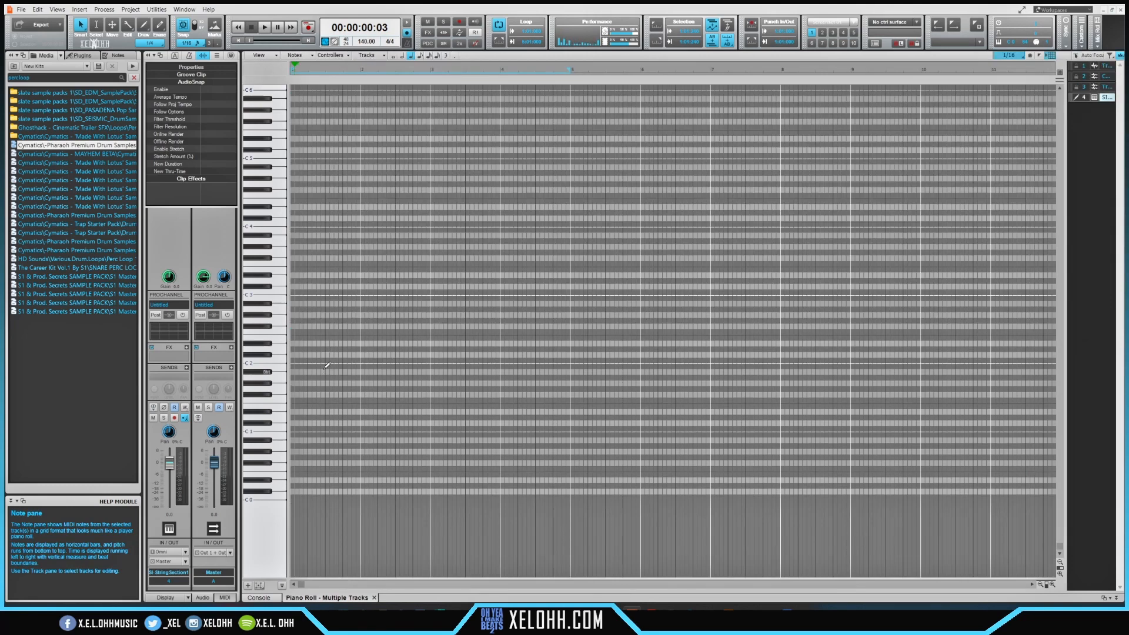
key("shift+d")
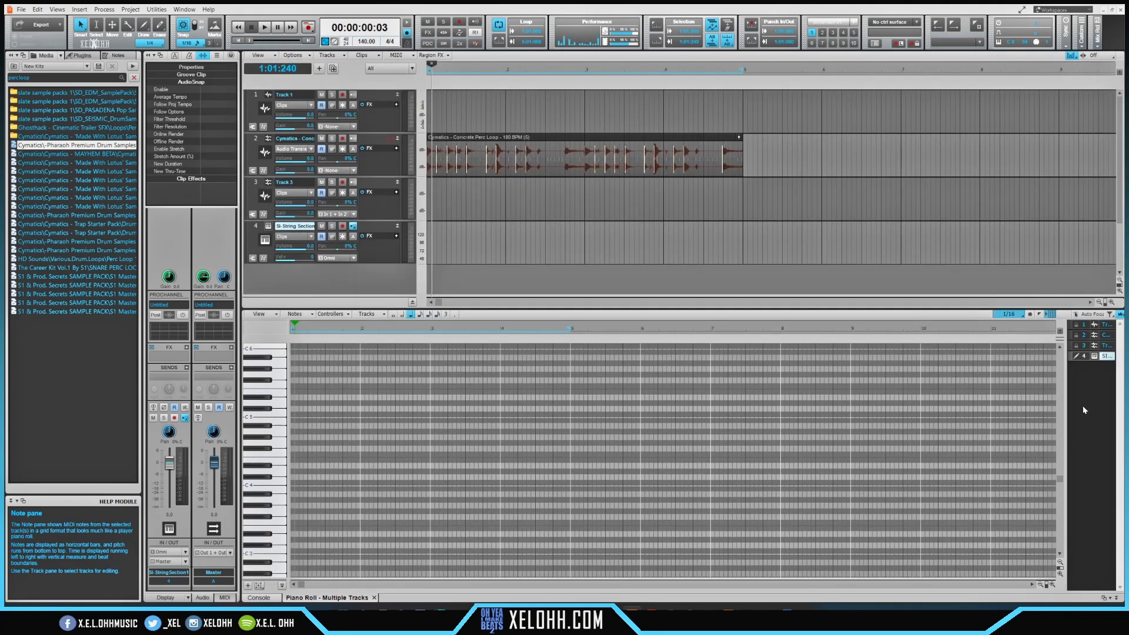
Widen the piano roll's track list and examine the root note and scale options of the SI-String Section track
left_click_drag(1061, 400, 999, 401)
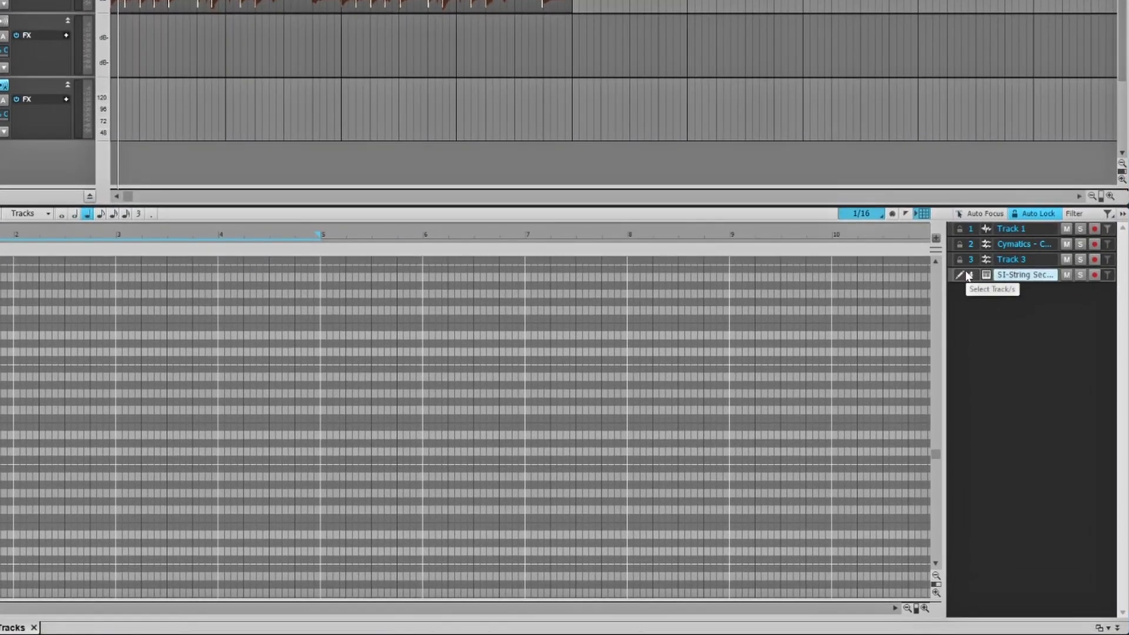
right_click(987, 276)
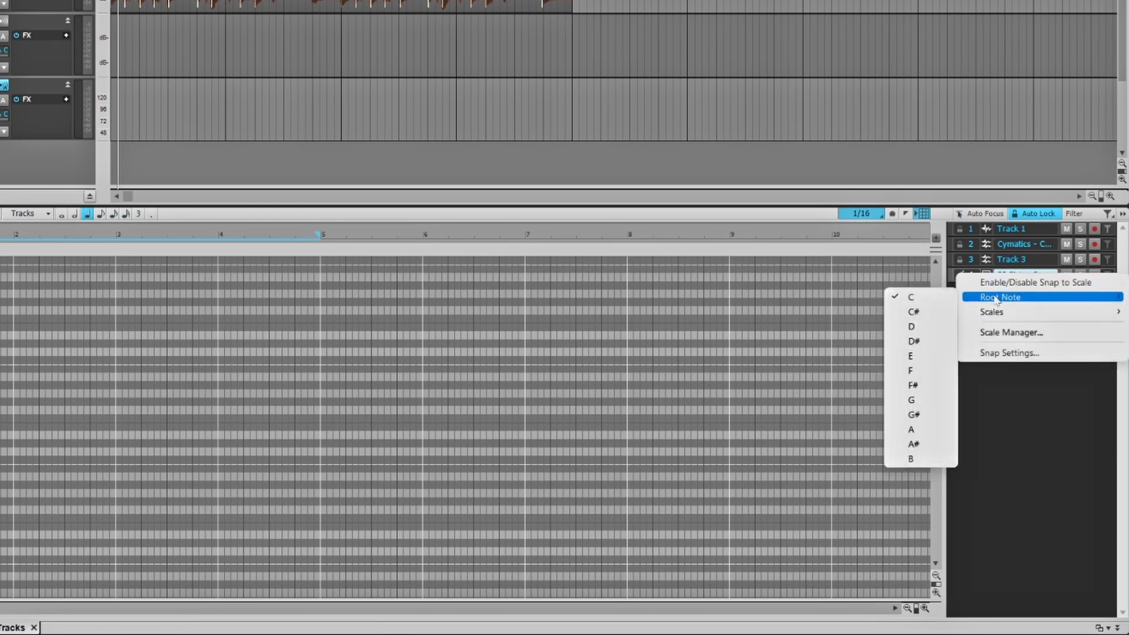
mouse_move(995, 319)
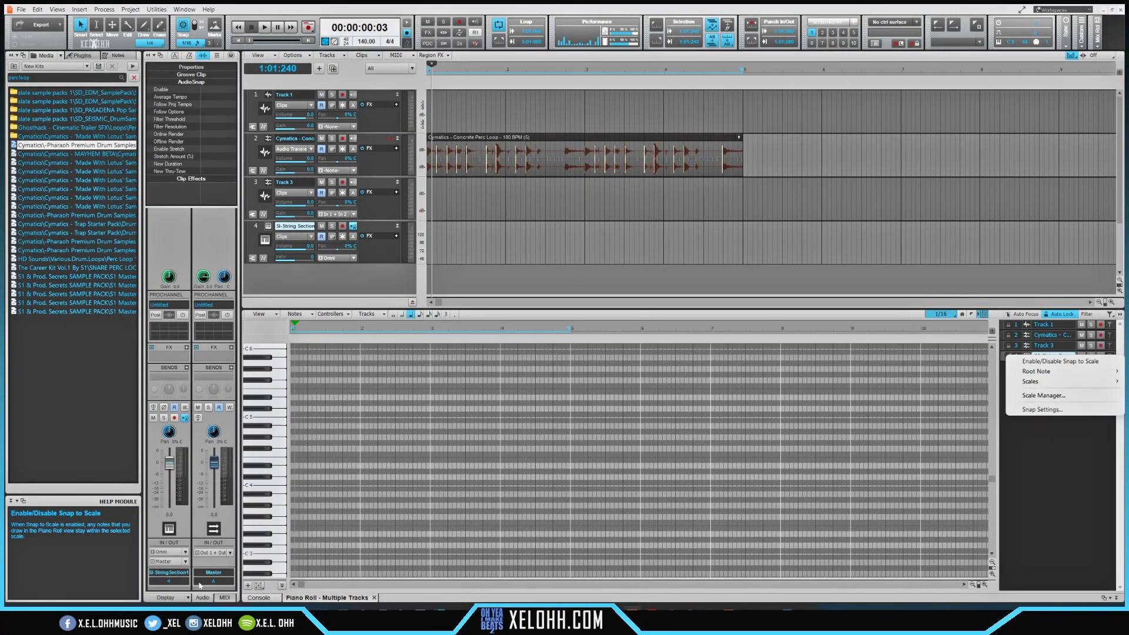
Show the string track's MIDI settings in the inspector and enable Snap to Scale with root note E
left_click(224, 597)
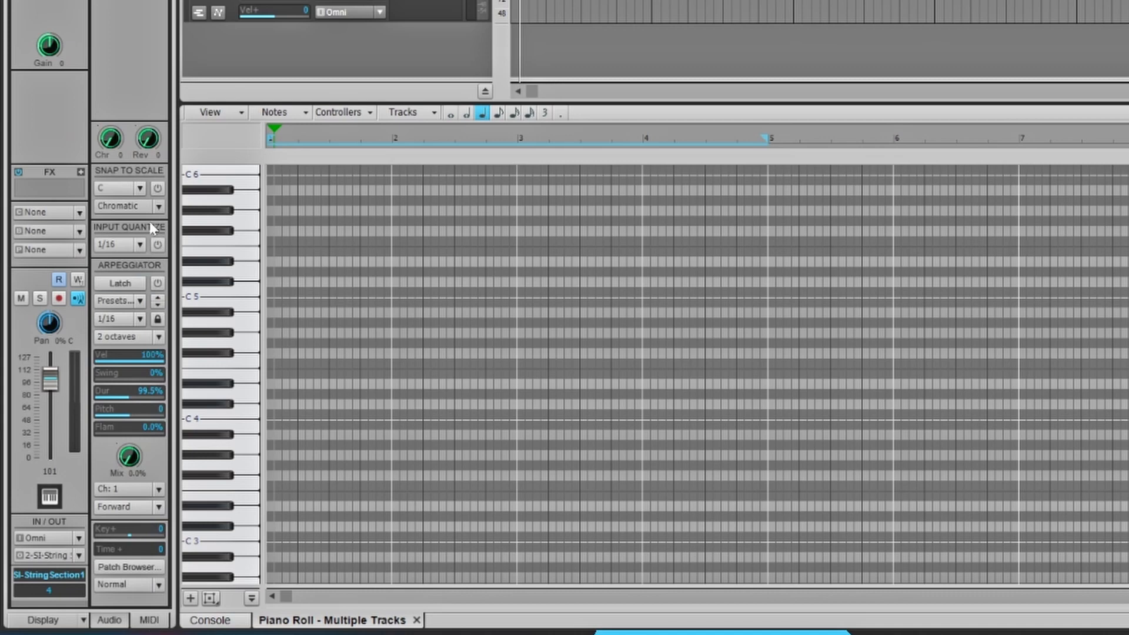
left_click(159, 189)
left_click(142, 190)
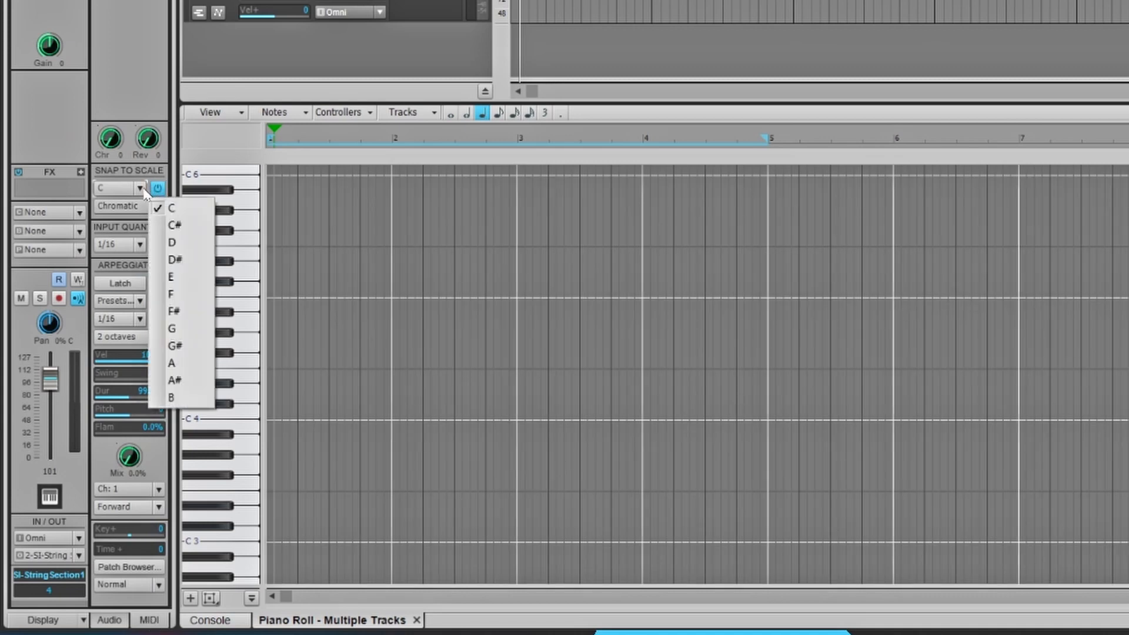
left_click(181, 278)
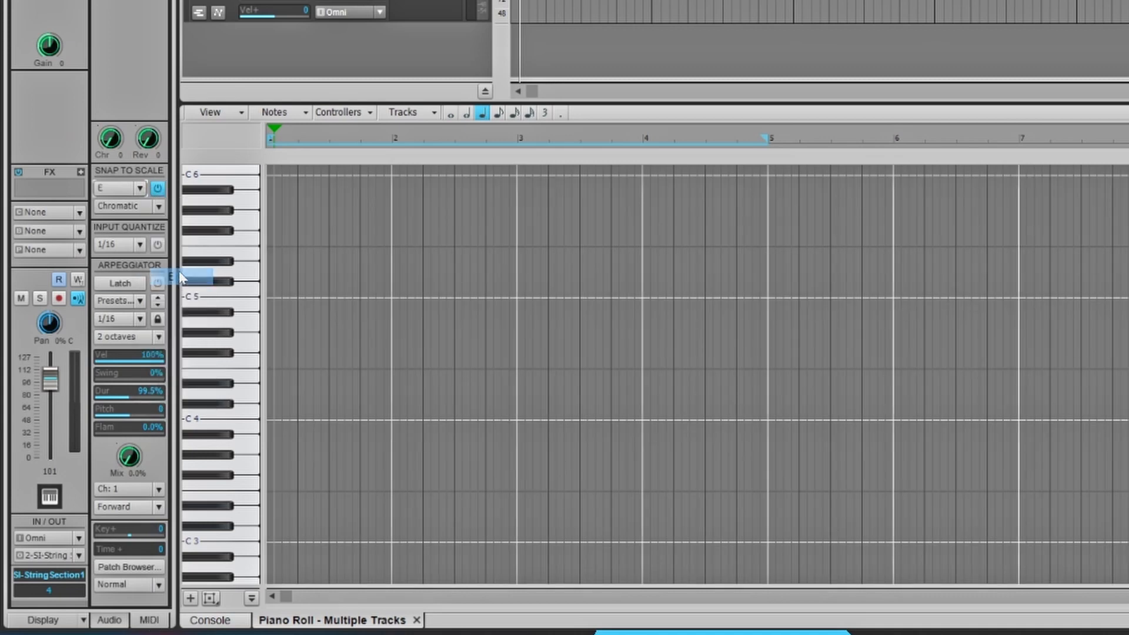
Set the snap scale to Aeolian (Natural Minor) and draw notes at the start of the piano roll, beginning with F#5
left_click(158, 207)
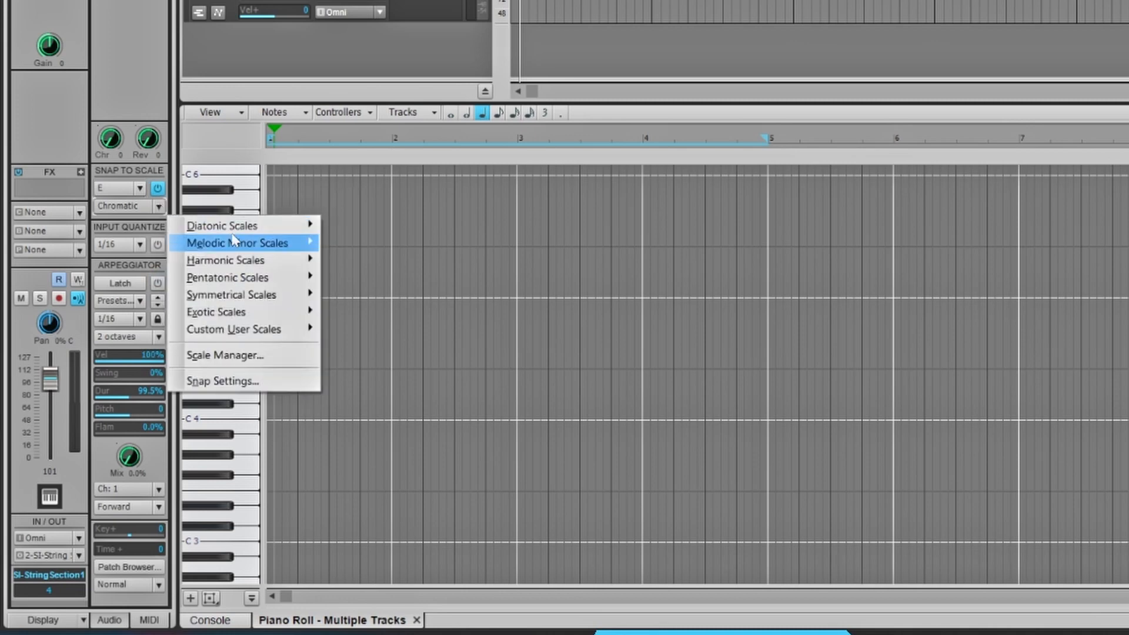
mouse_move(246, 230)
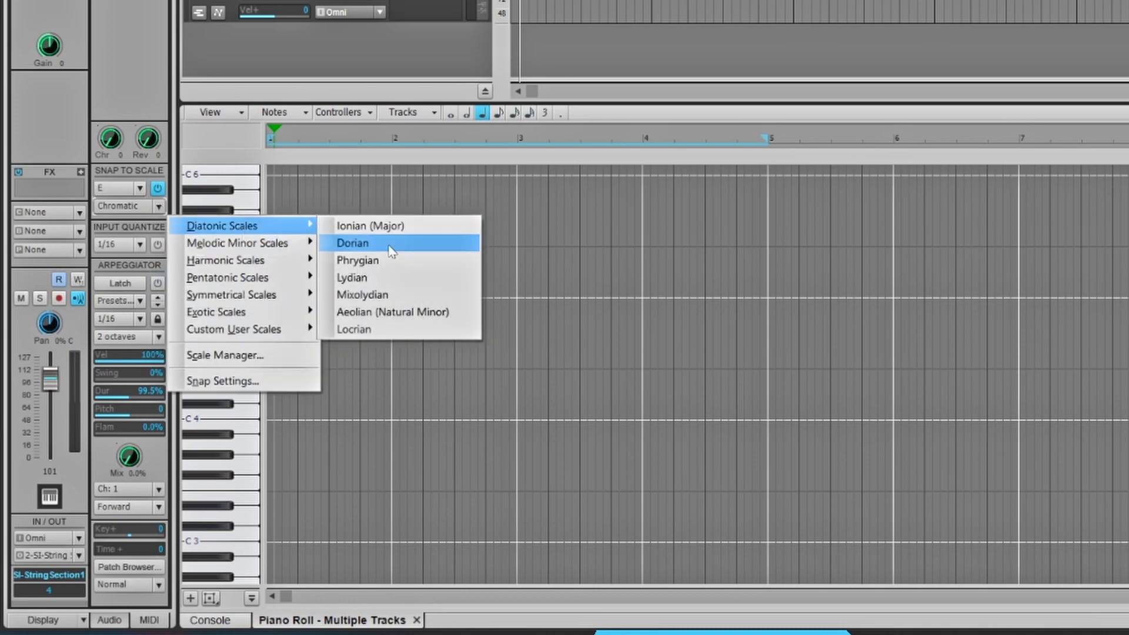
left_click(395, 313)
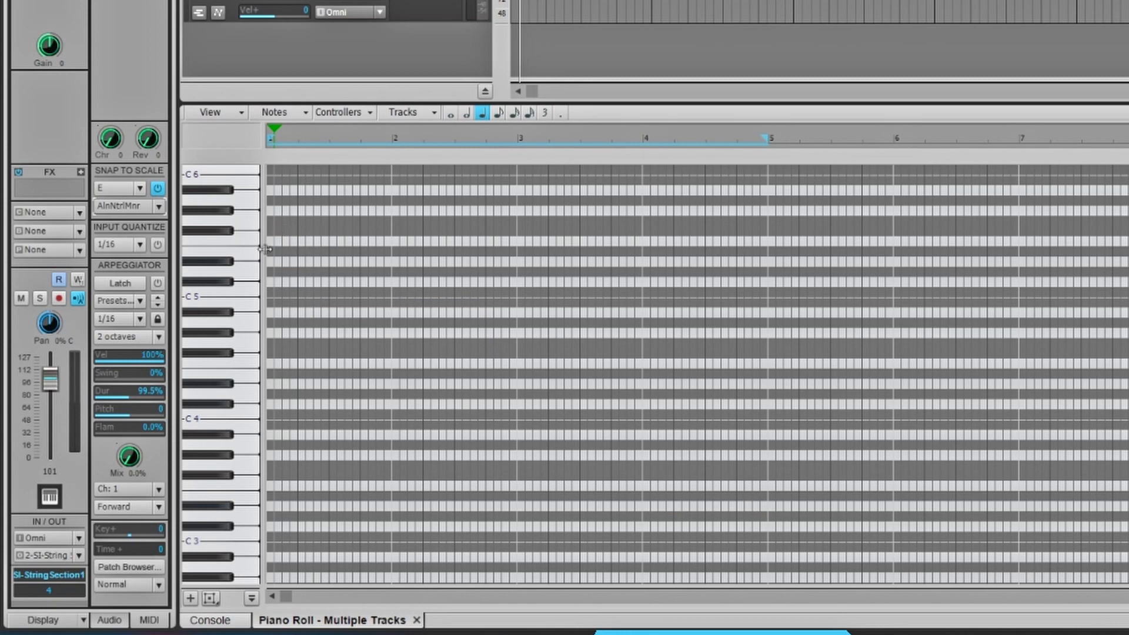
left_click(274, 241)
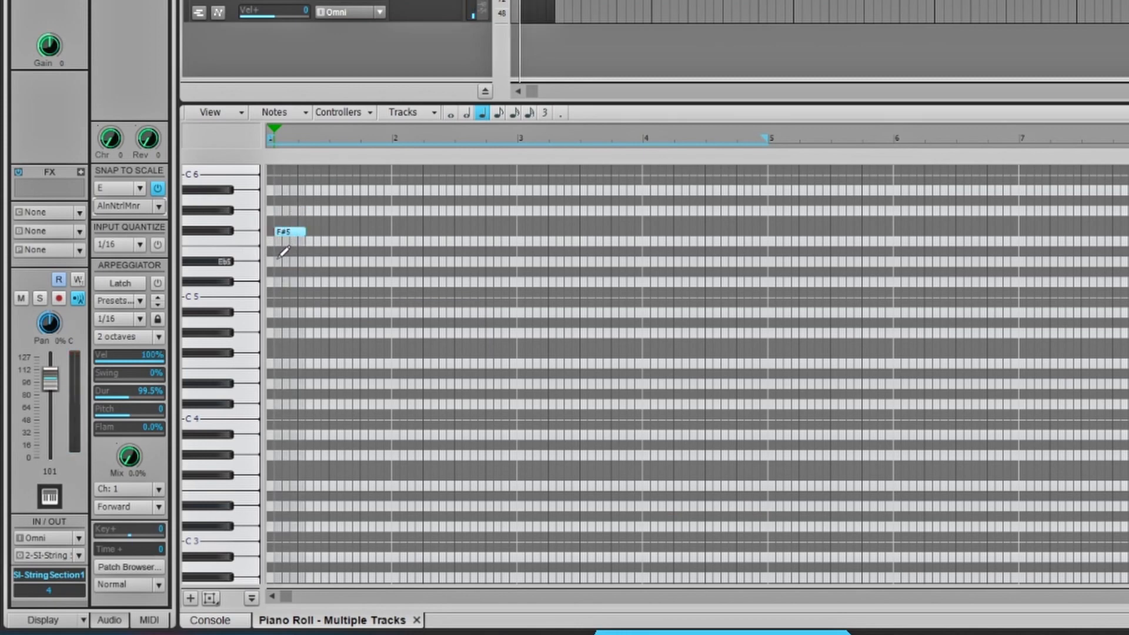
left_click(279, 254)
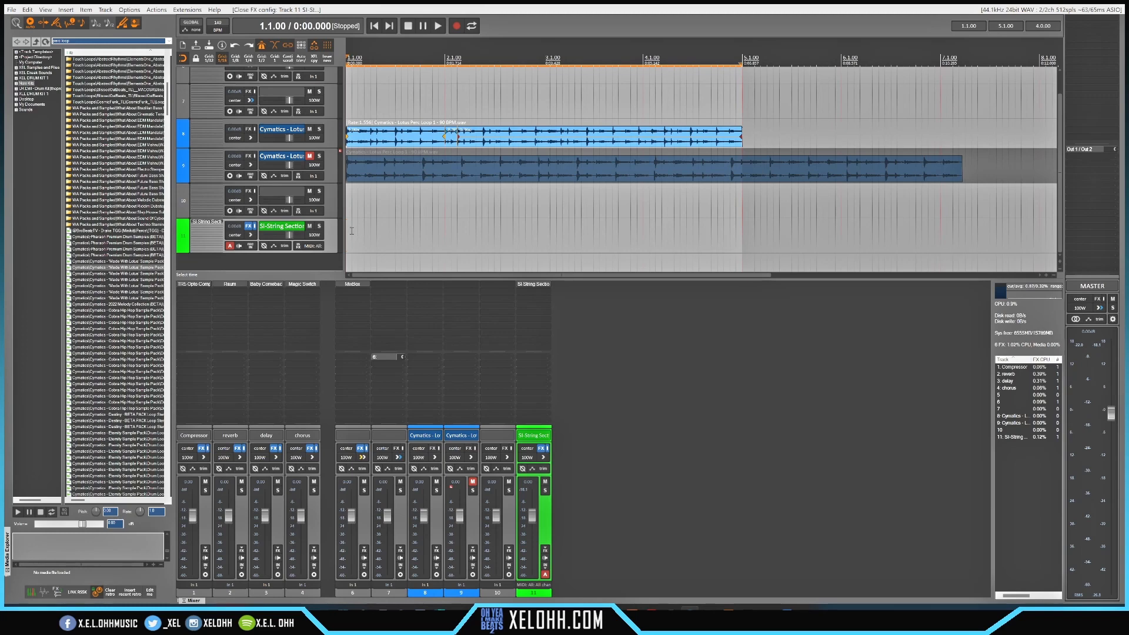
Switch to REAPER, draw a MIDI item from 1.1.00 to 5.1.00 on the SI-String Section track, and delete it
left_click(349, 230)
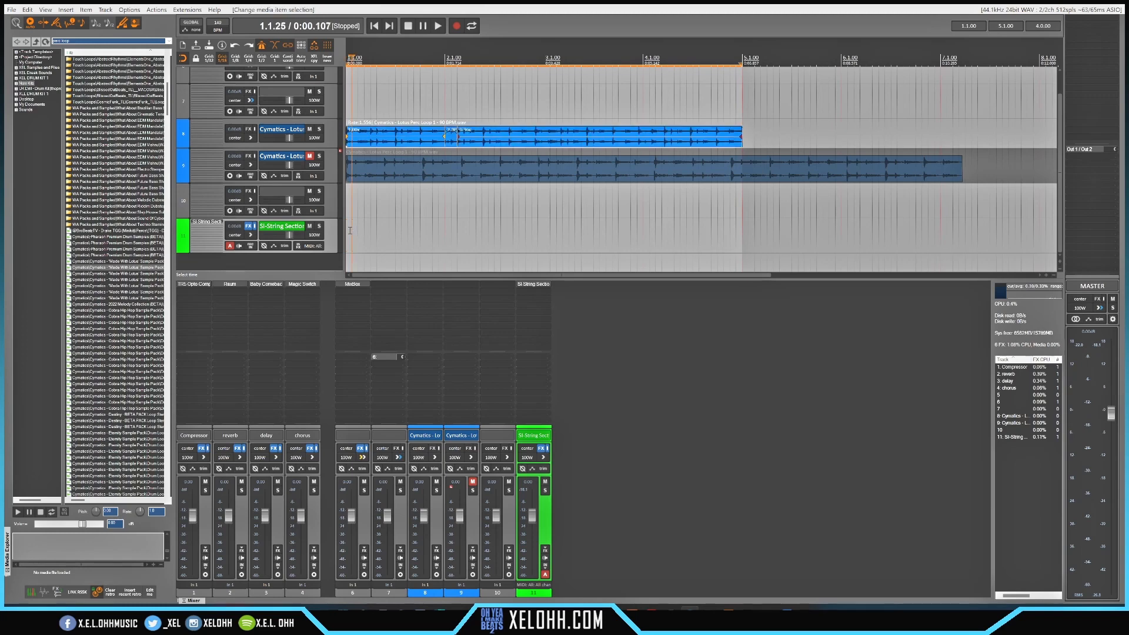
right_click(355, 233)
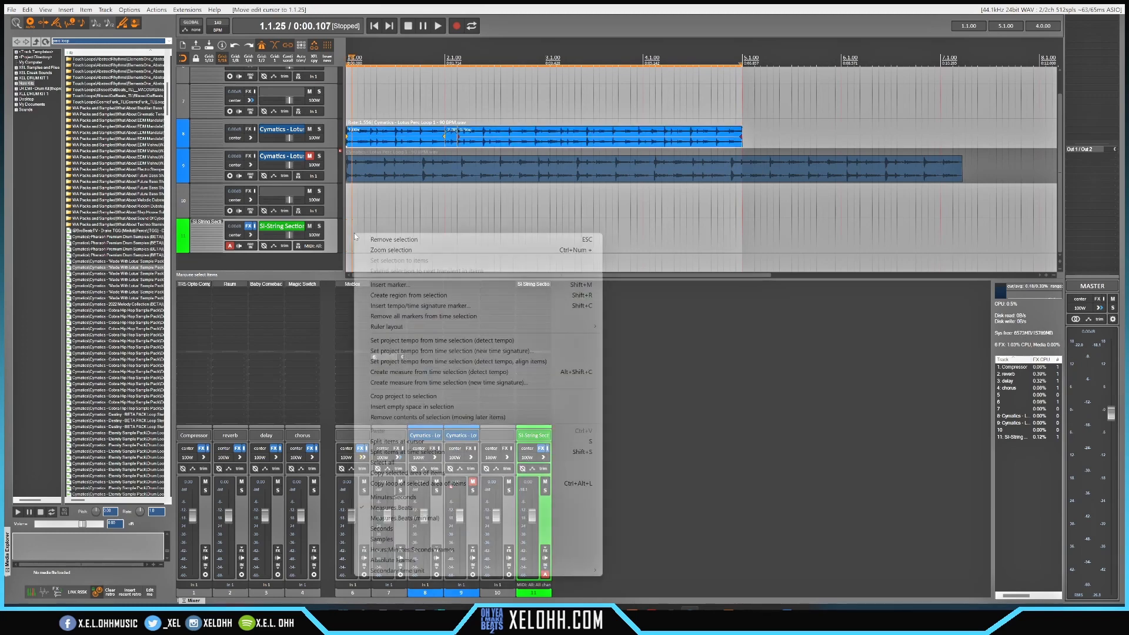
left_click(364, 238)
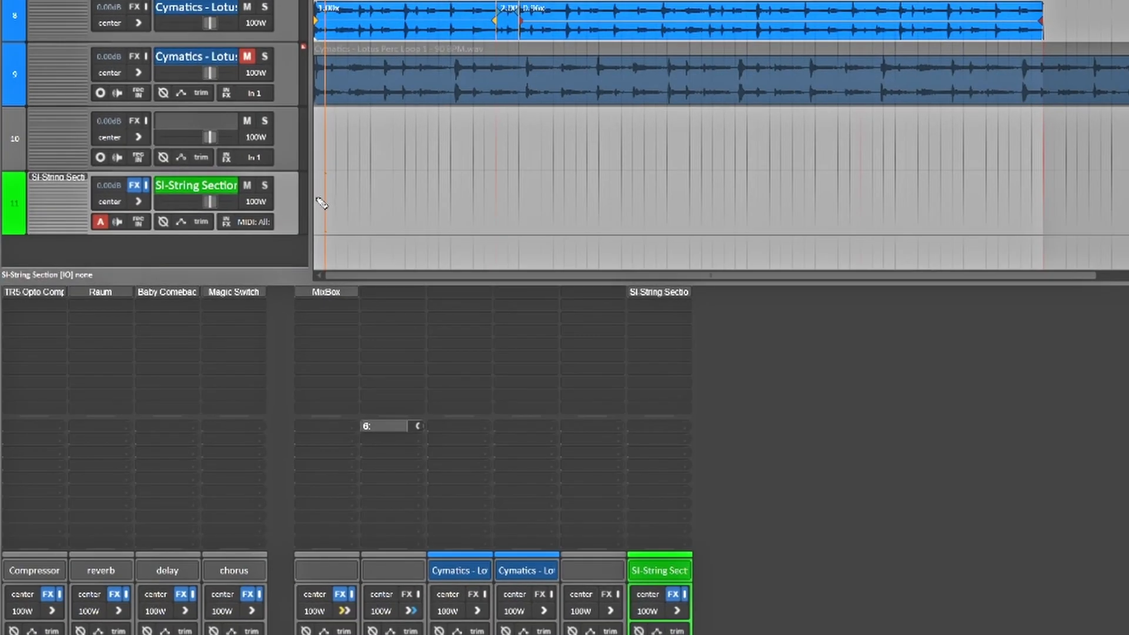
mouse_move(322, 203)
left_mouse_down()
mouse_move(648, 215)
mouse_move(1041, 207)
left_mouse_up()
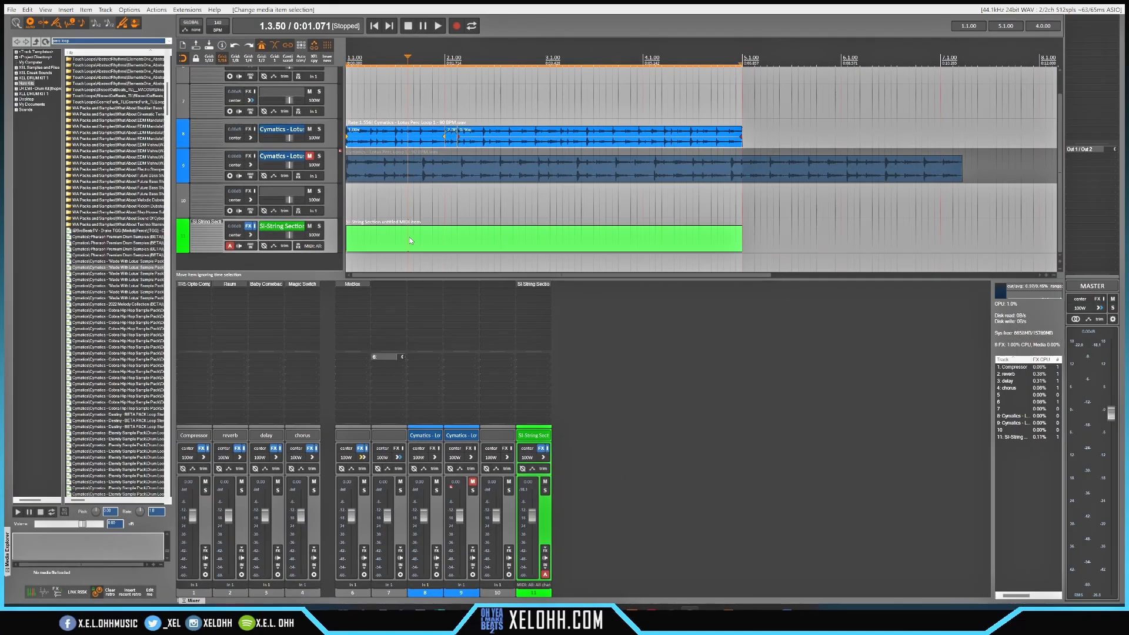
left_click(411, 239)
key("Delete")
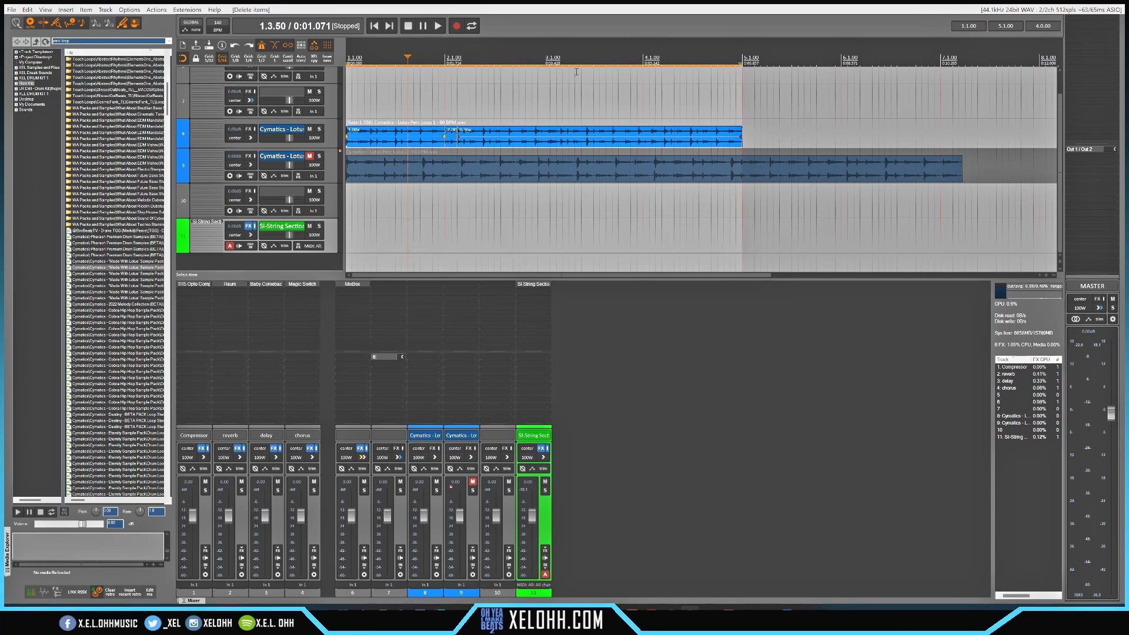
Insert a new MIDI item across the time selection on the SI-String Section track and open it in the MIDI editor
left_click(66, 9)
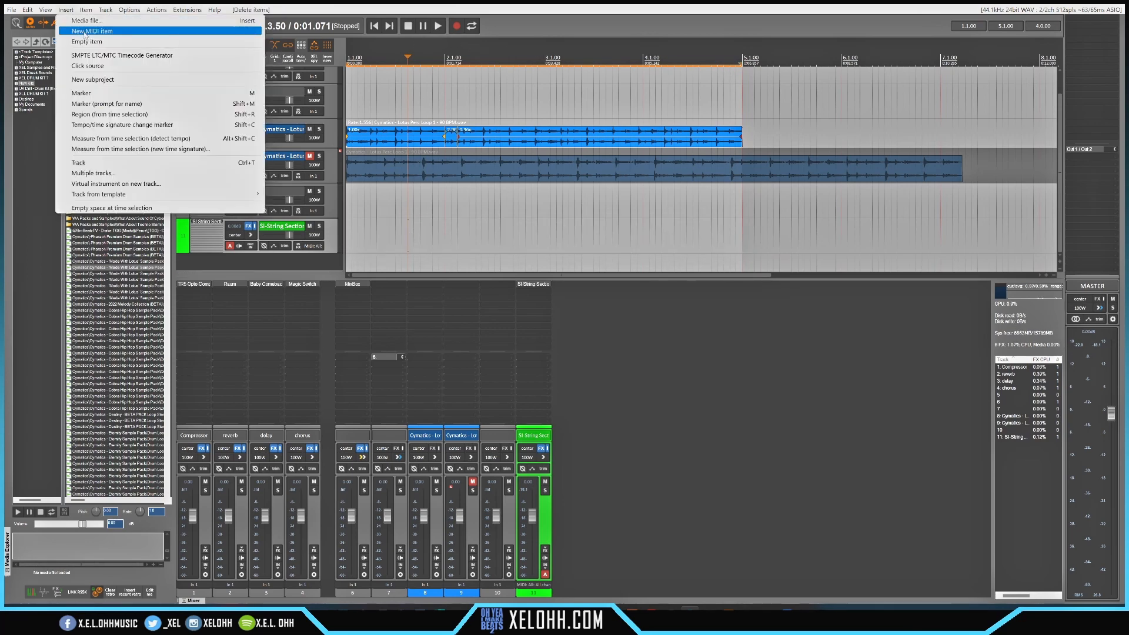
left_click(95, 31)
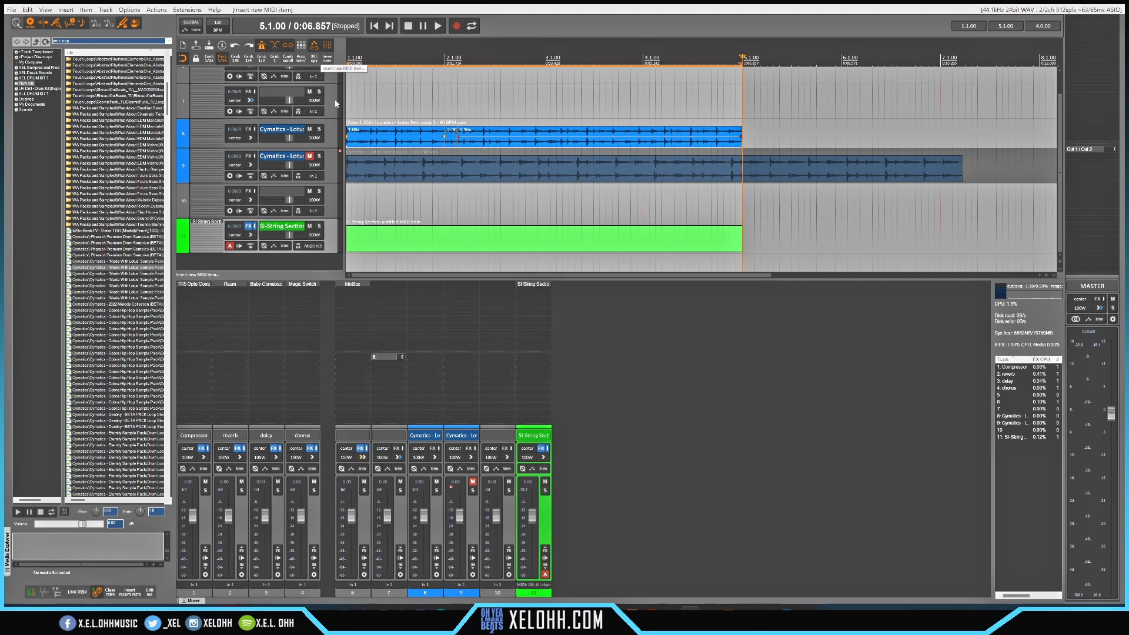
double_click(411, 245)
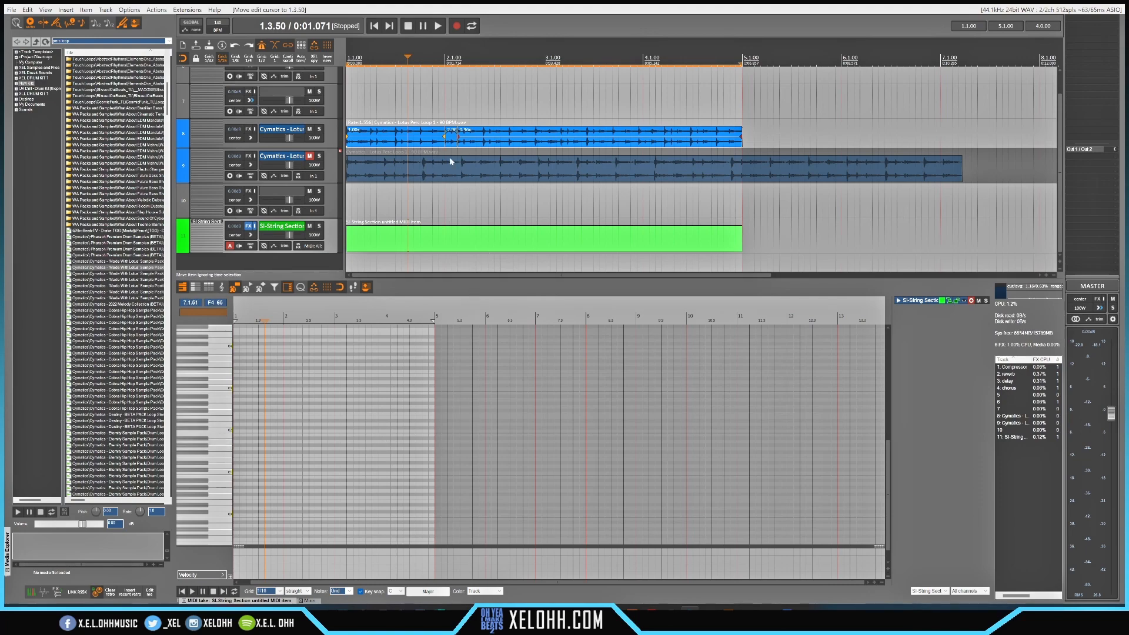
Set the MIDI editor's note length to follow the grid
scroll(349, 591, "down", 6)
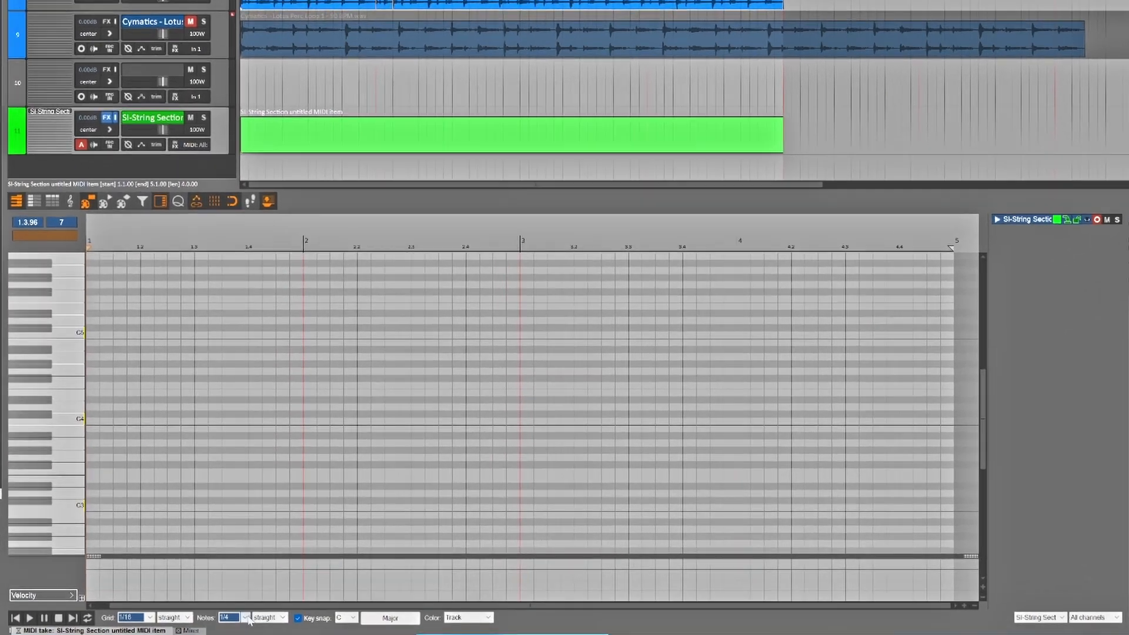
left_click(246, 618)
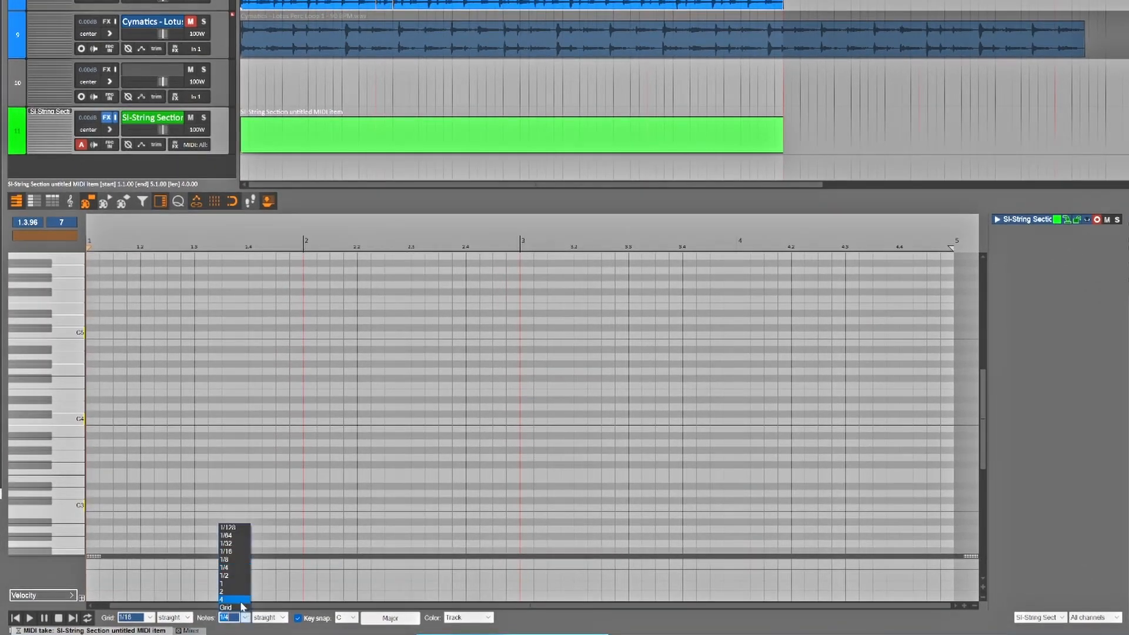
left_click(225, 608)
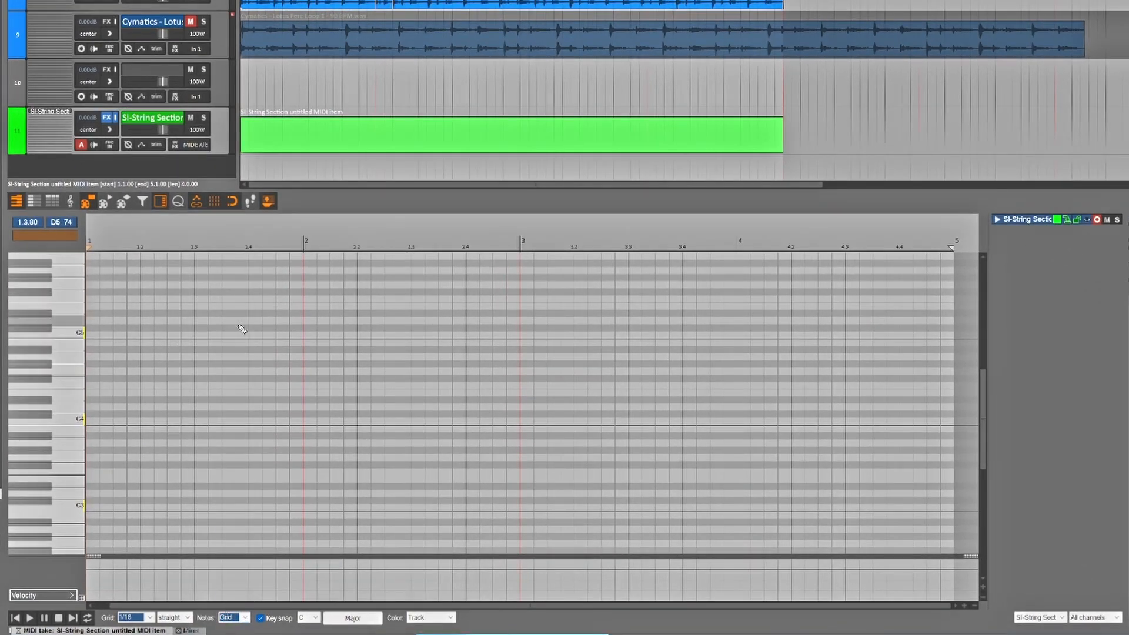
Toggle key snap off and back on, and set its key to E with the Natural minor scale
left_click(260, 617)
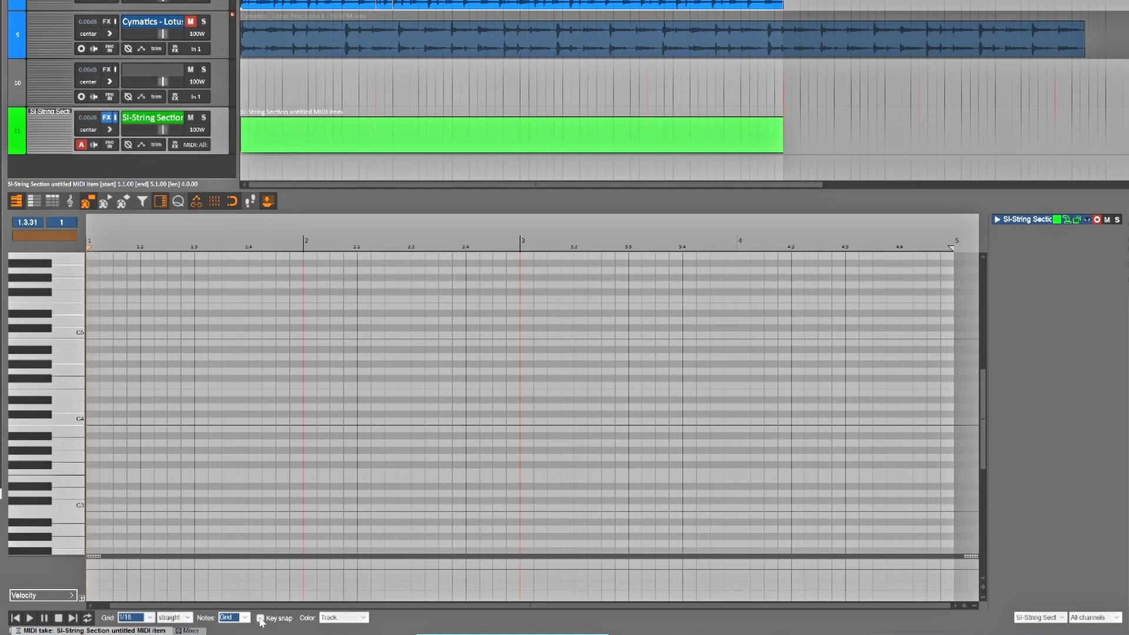
left_click(260, 617)
left_click(318, 617)
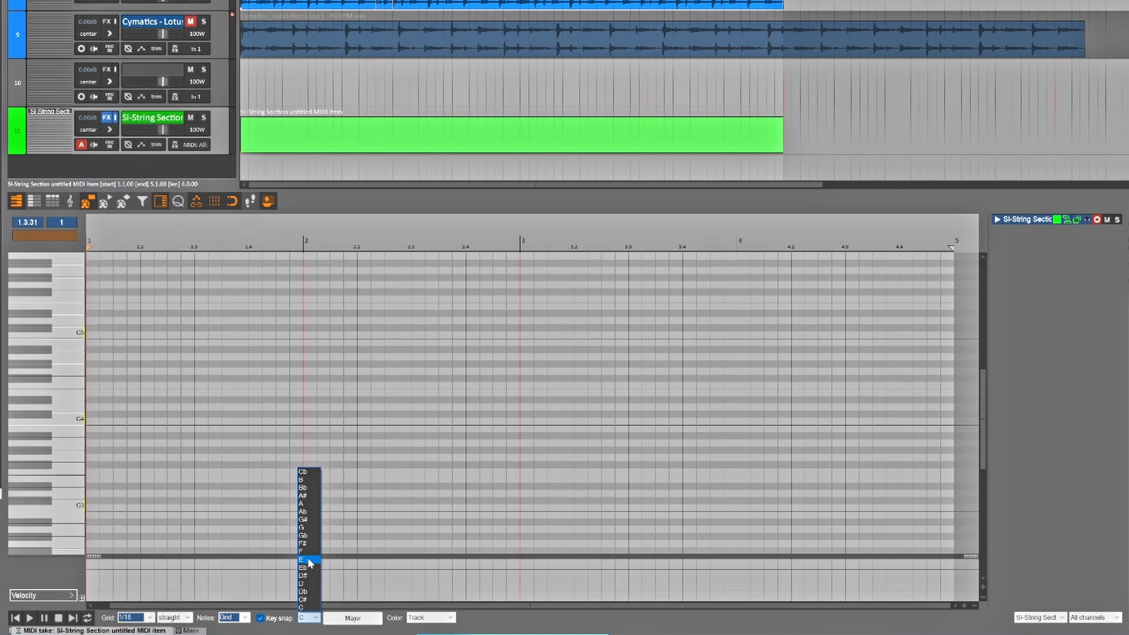
left_click(310, 562)
left_click(353, 618)
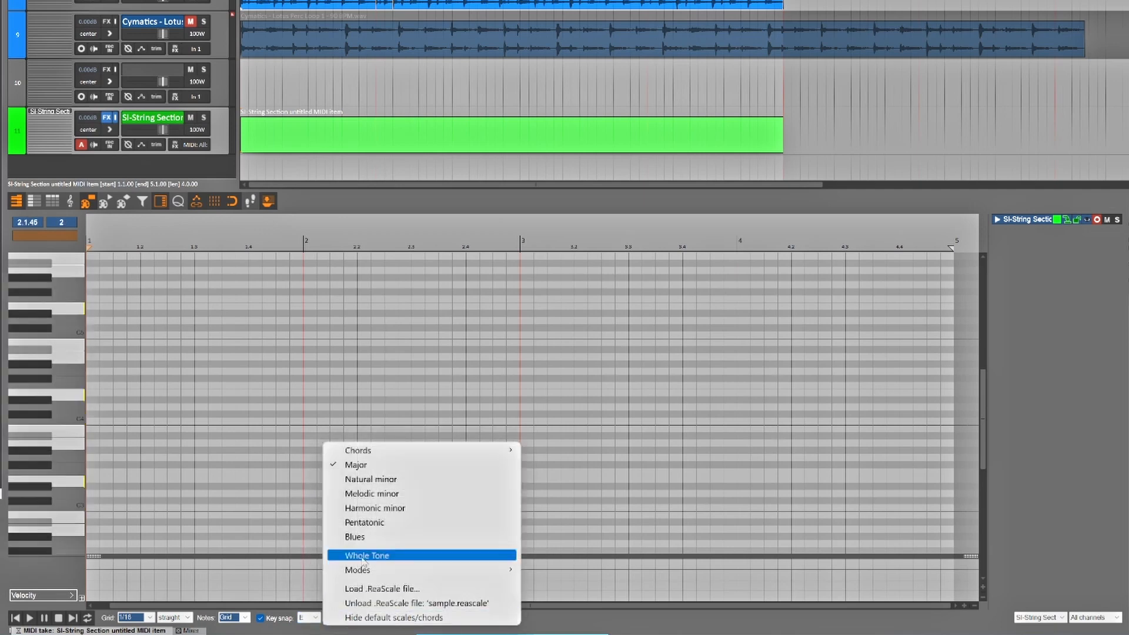
mouse_move(451, 451)
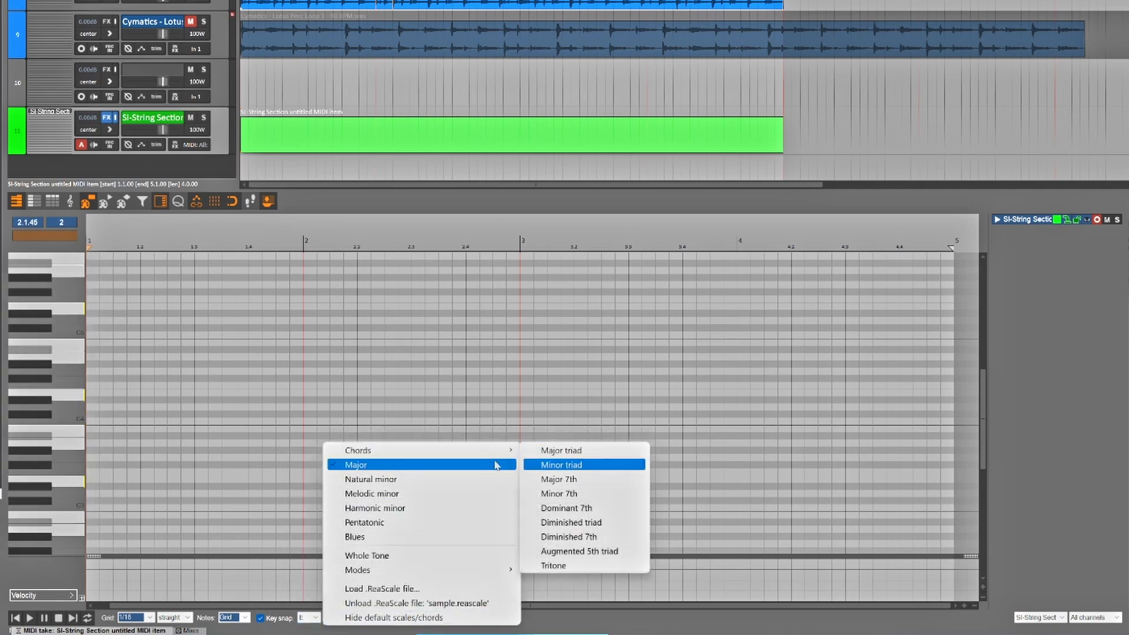
mouse_move(510, 450)
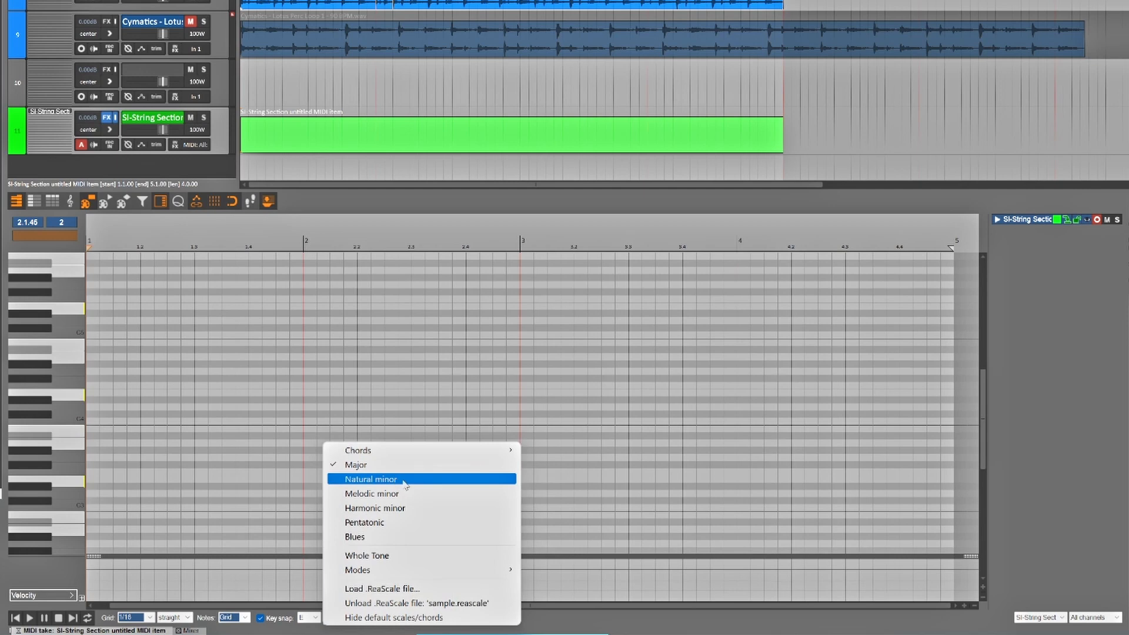
left_click(405, 480)
Stack three 1/2-length notes at the start of bar 1, with E3 as the lowest note
left_click(93, 480)
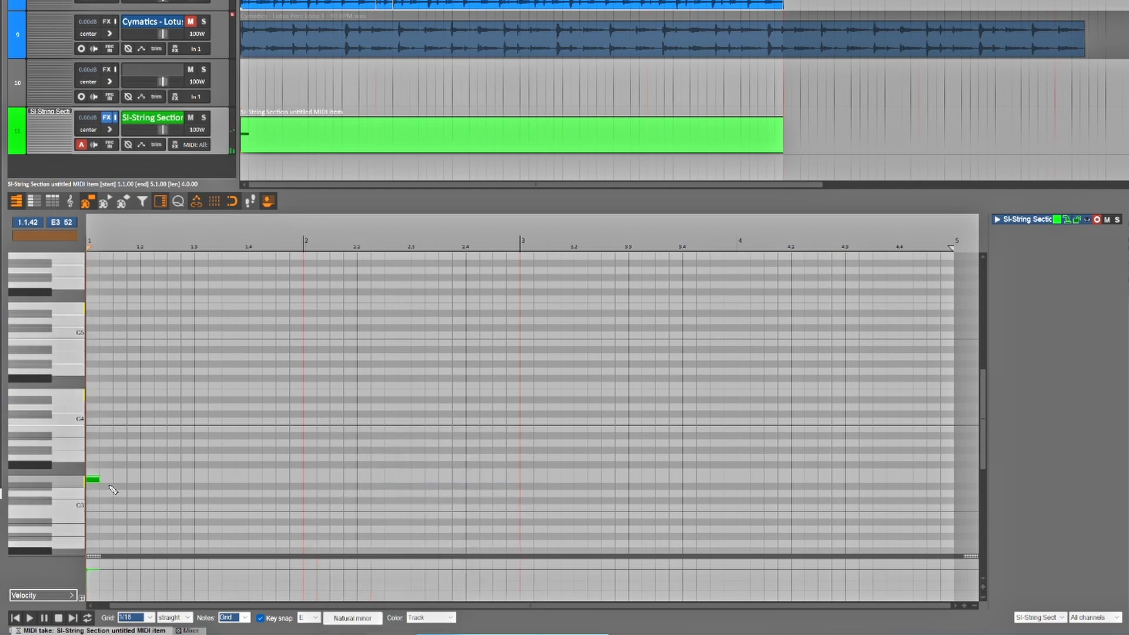
left_click_drag(100, 482, 187, 483)
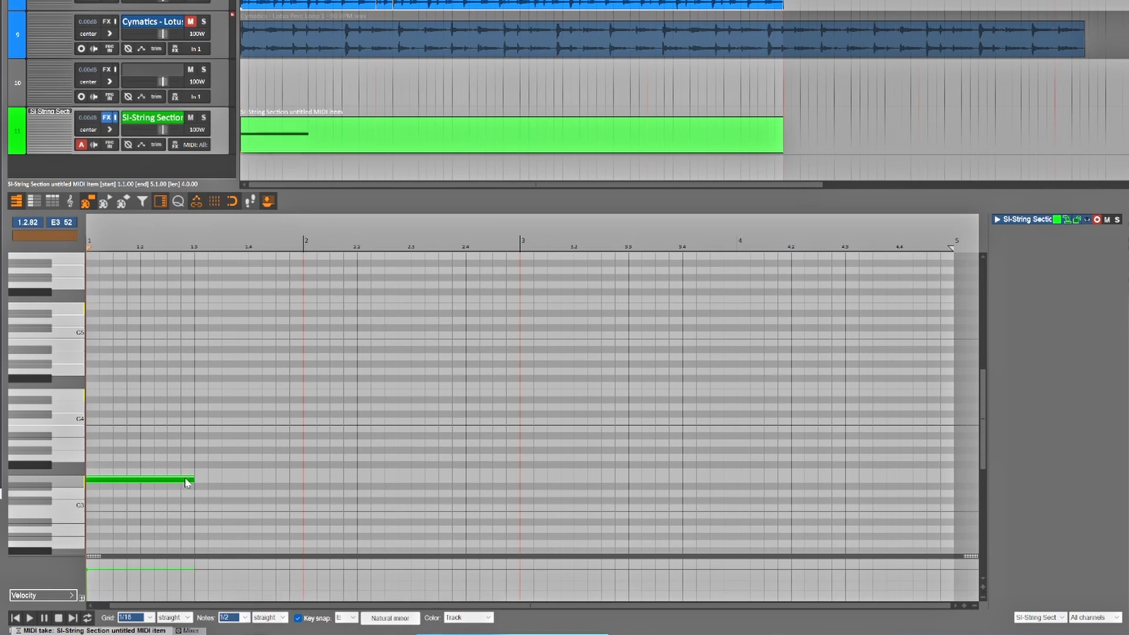
left_click(93, 458)
left_click(88, 442)
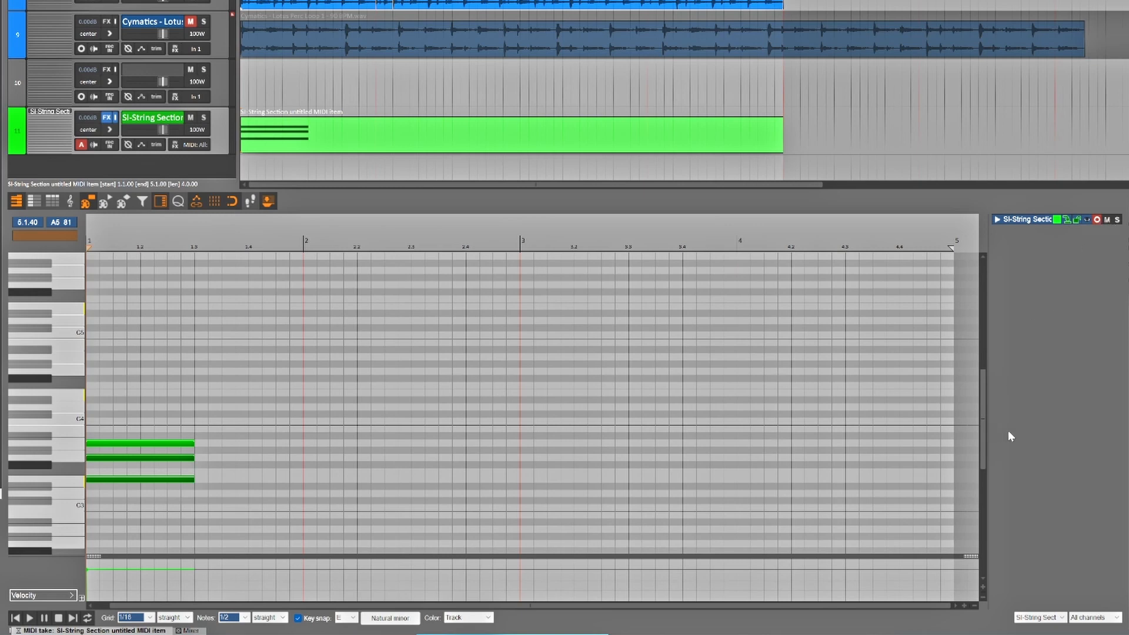
Strum the three-note chord by staggering the starts of its upper two notes on a 1/64 grid, and delete the selected notes
key("s")
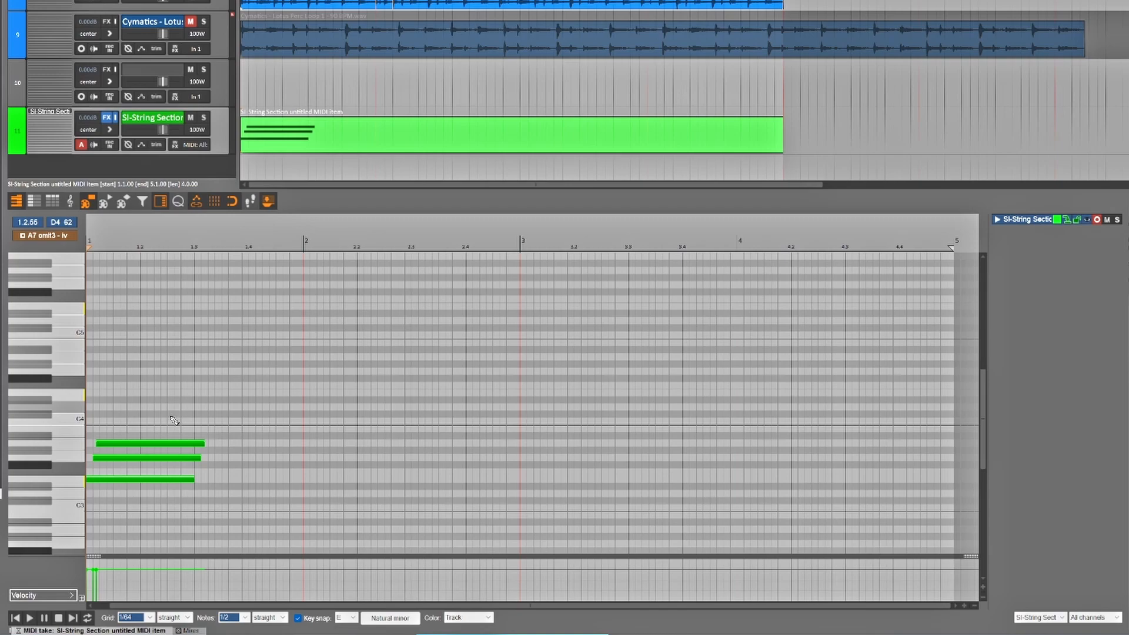
key("Delete")
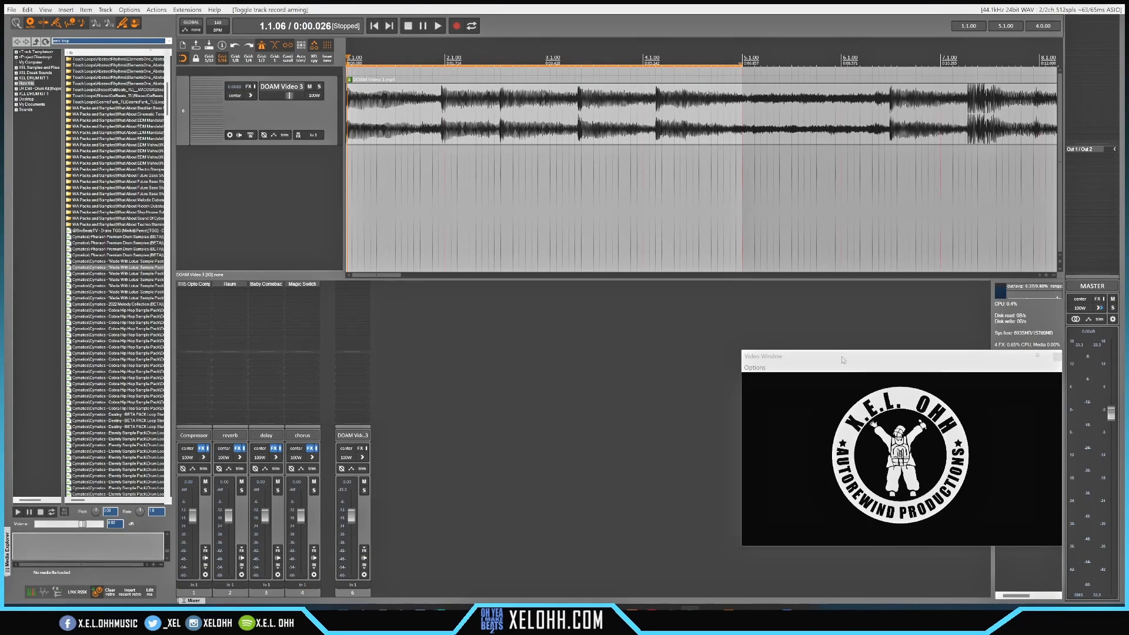
Reposition and enlarge the Video Window so it sits below the DOAM Video 3 track, and preview the video's playback
left_click_drag(878, 358, 688, 291)
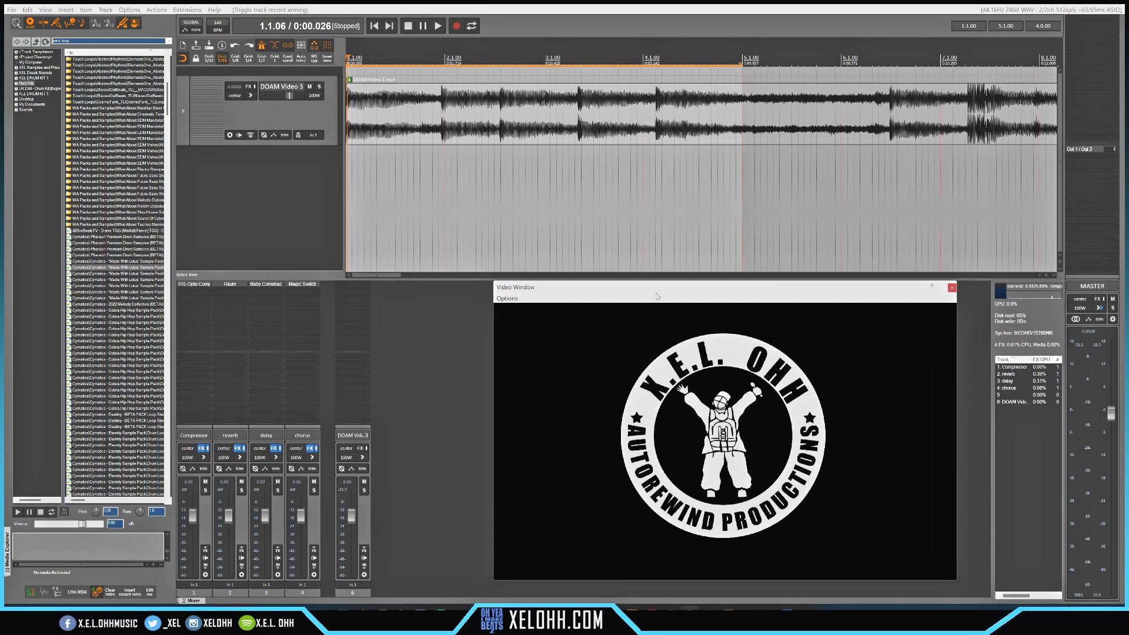
key("space")
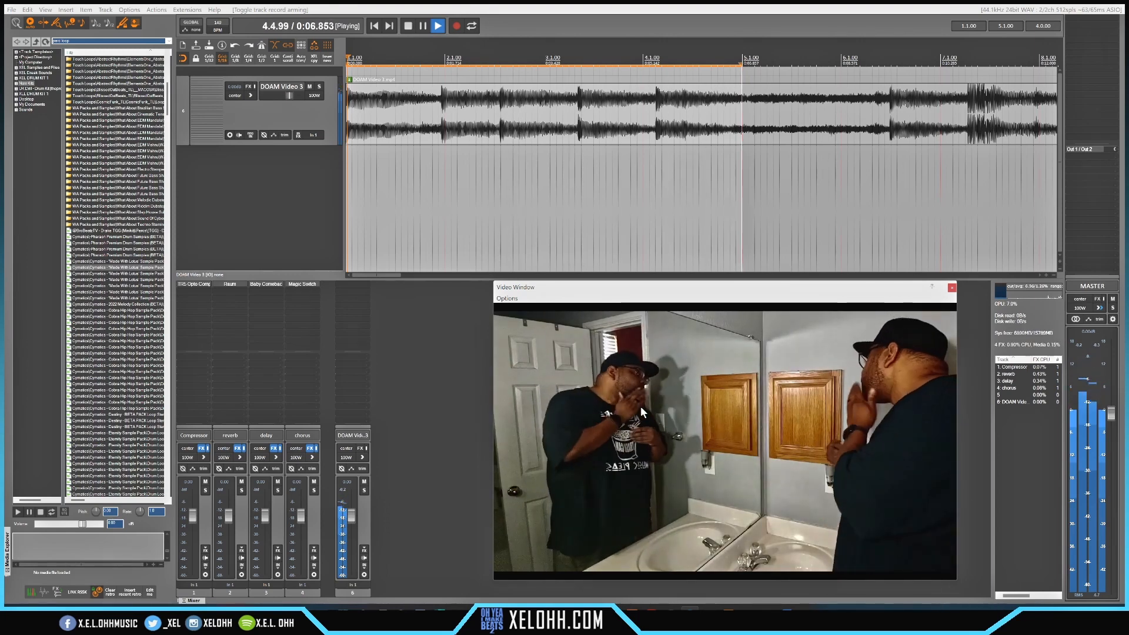
key("space")
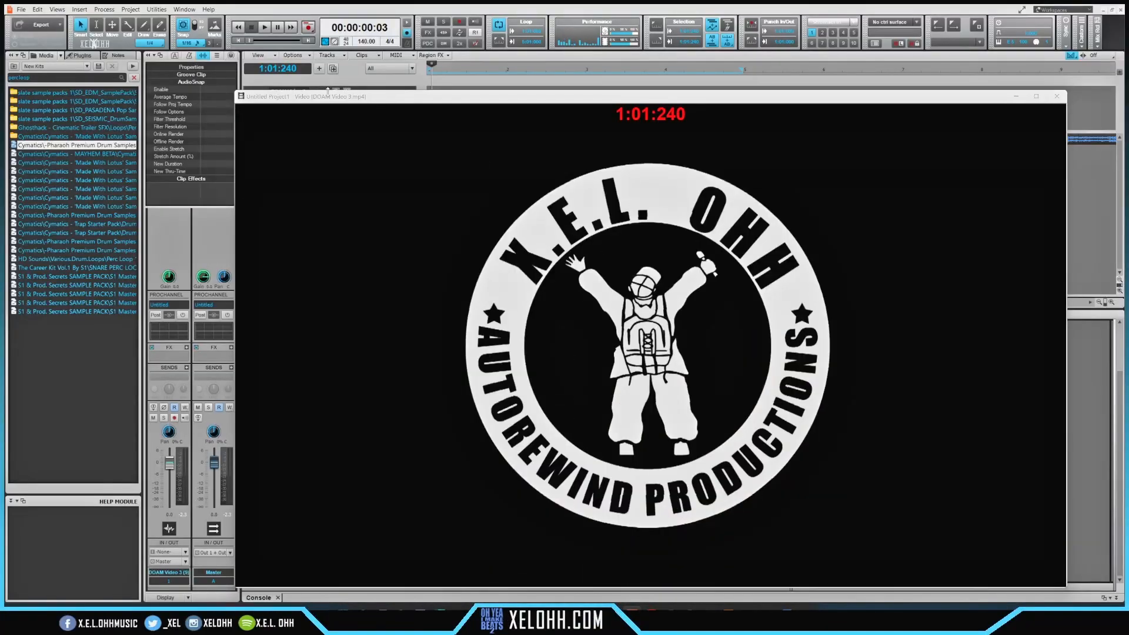
In Cakewalk, shrink the DOAM Video 3.mp4 video window and place it just below the audio track, overlapping the console
left_click_drag(235, 89, 476, 248)
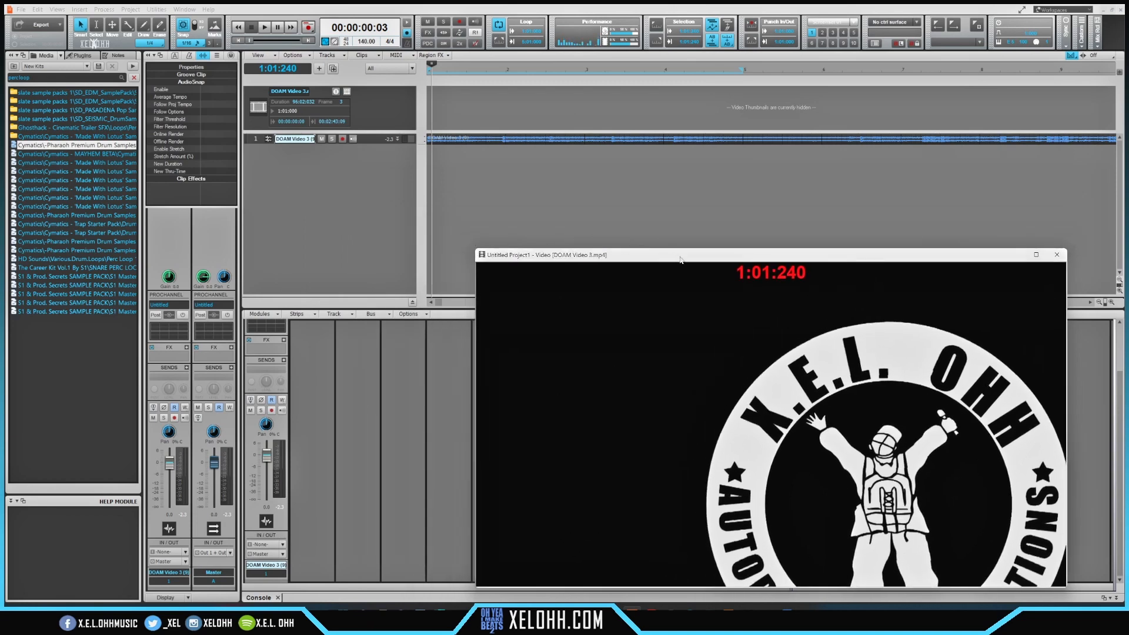
left_click_drag(680, 259, 636, 167)
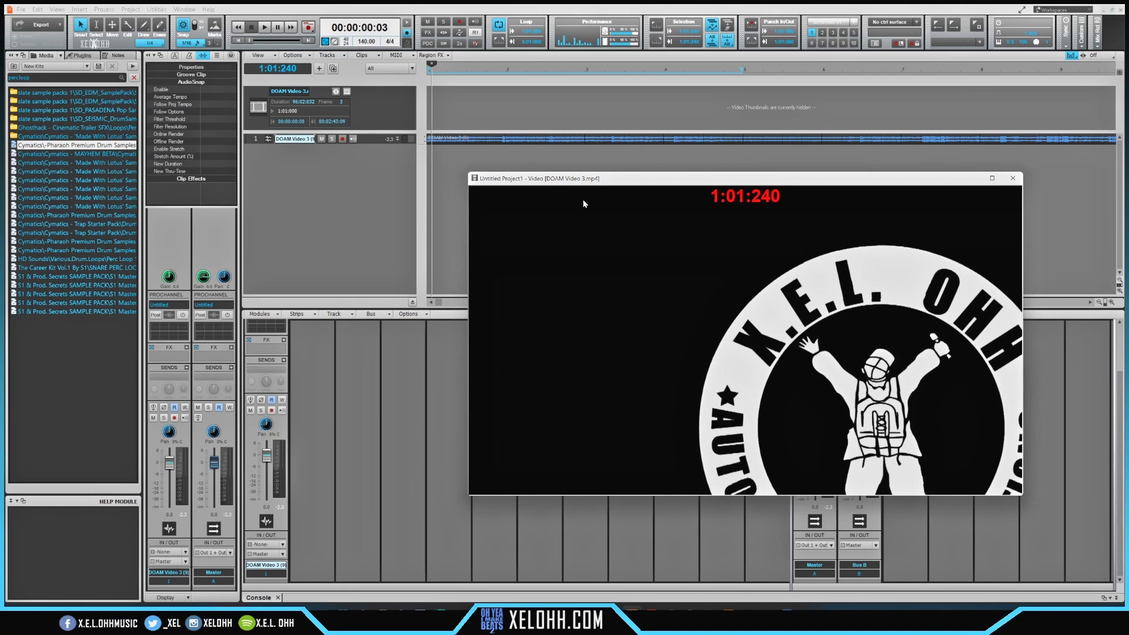
left_click_drag(634, 184, 610, 192)
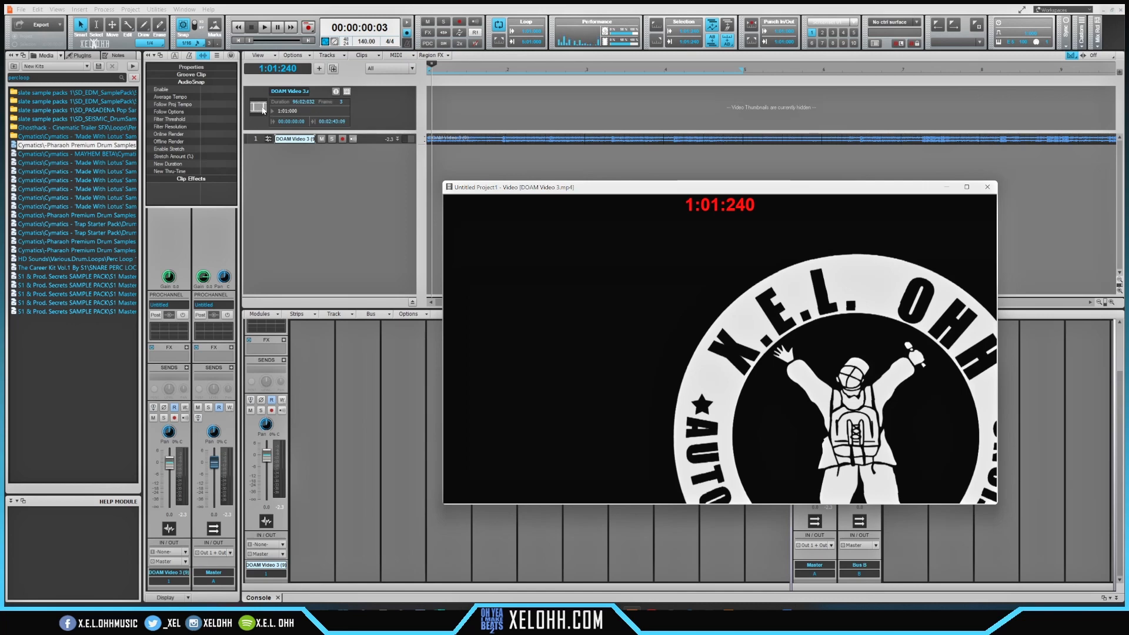
Show the thumbnails on the video track and briefly play the video from the start in the video window
right_click(758, 111)
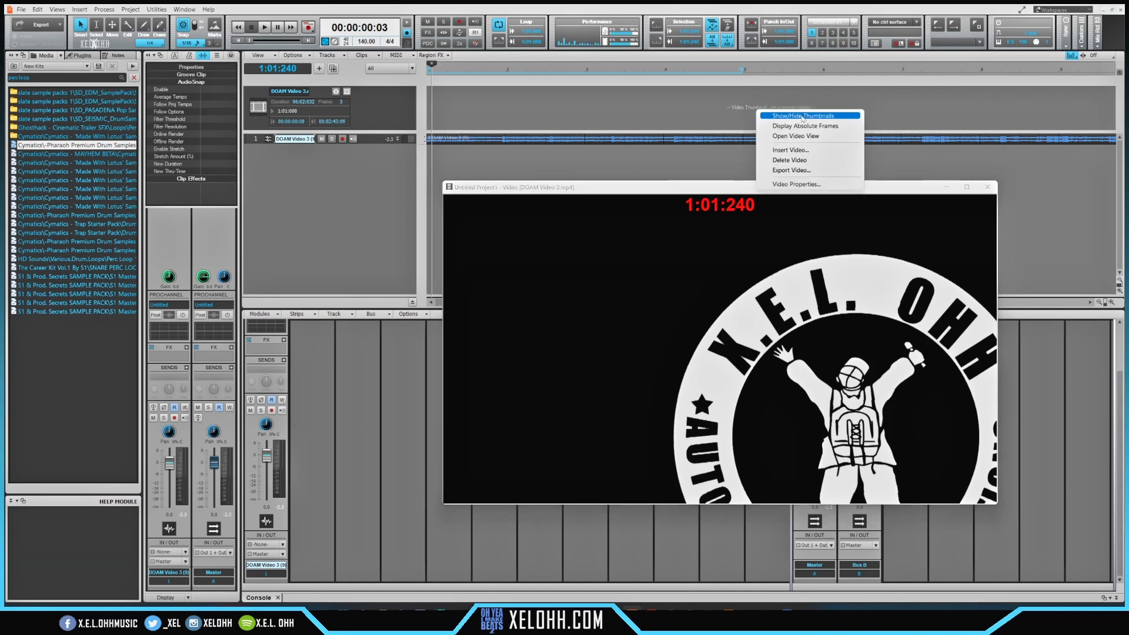
left_click(803, 116)
left_click(702, 190)
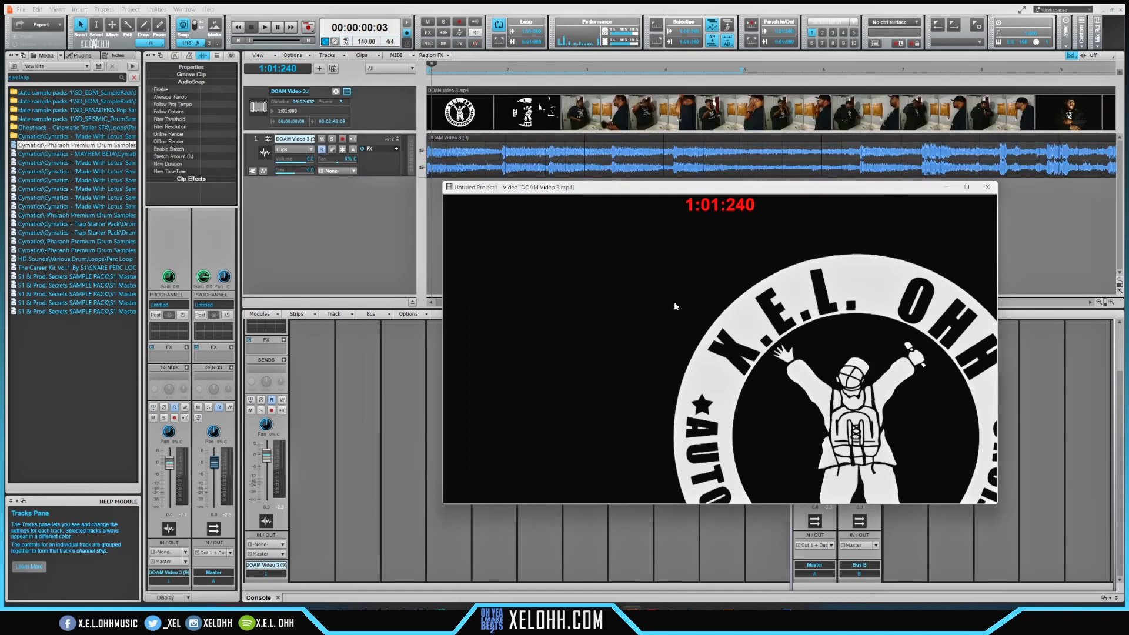
key("space")
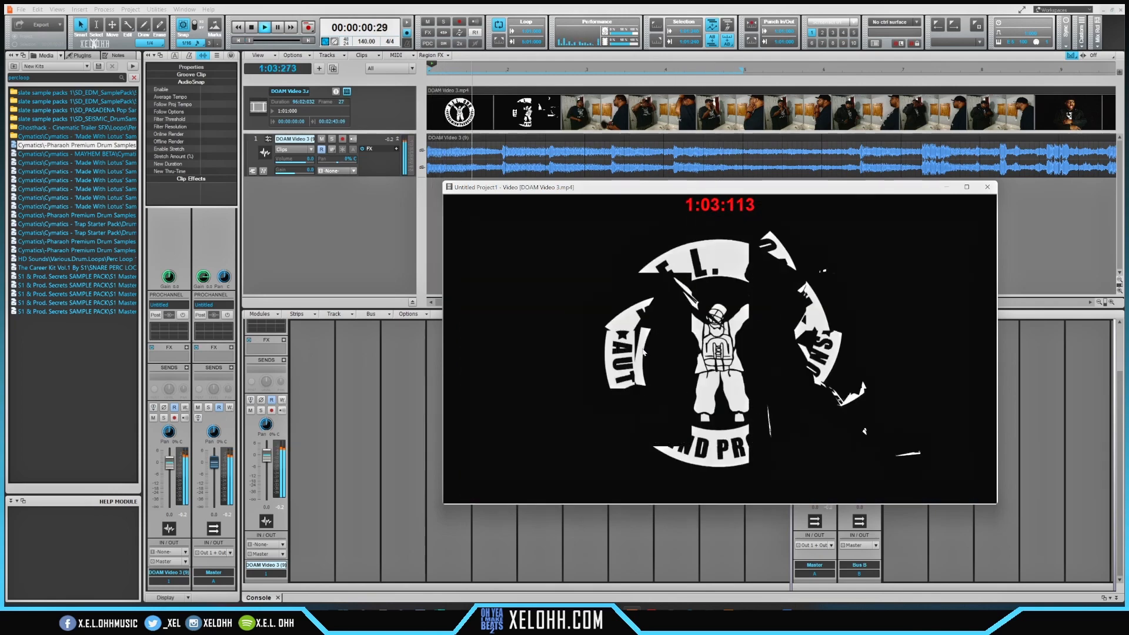
key("space")
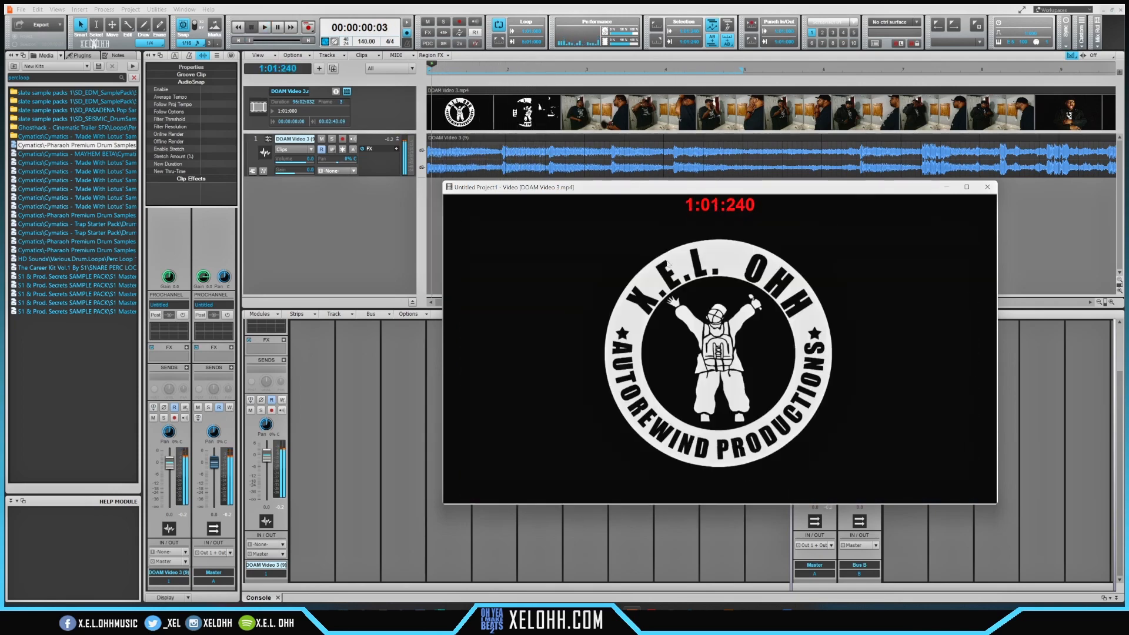